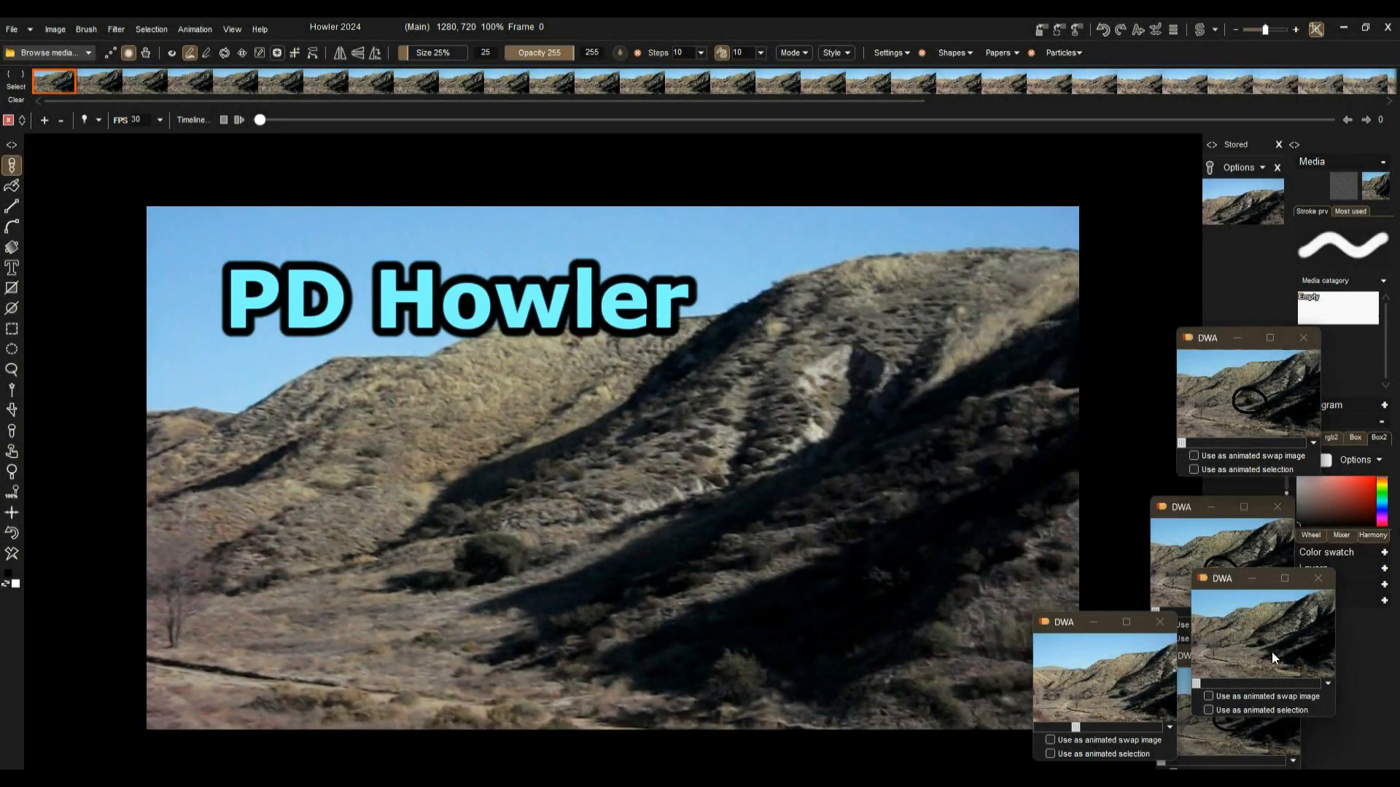
Step: Restore the stored animation from a DWA window and move to frame 10
click(1264, 651)
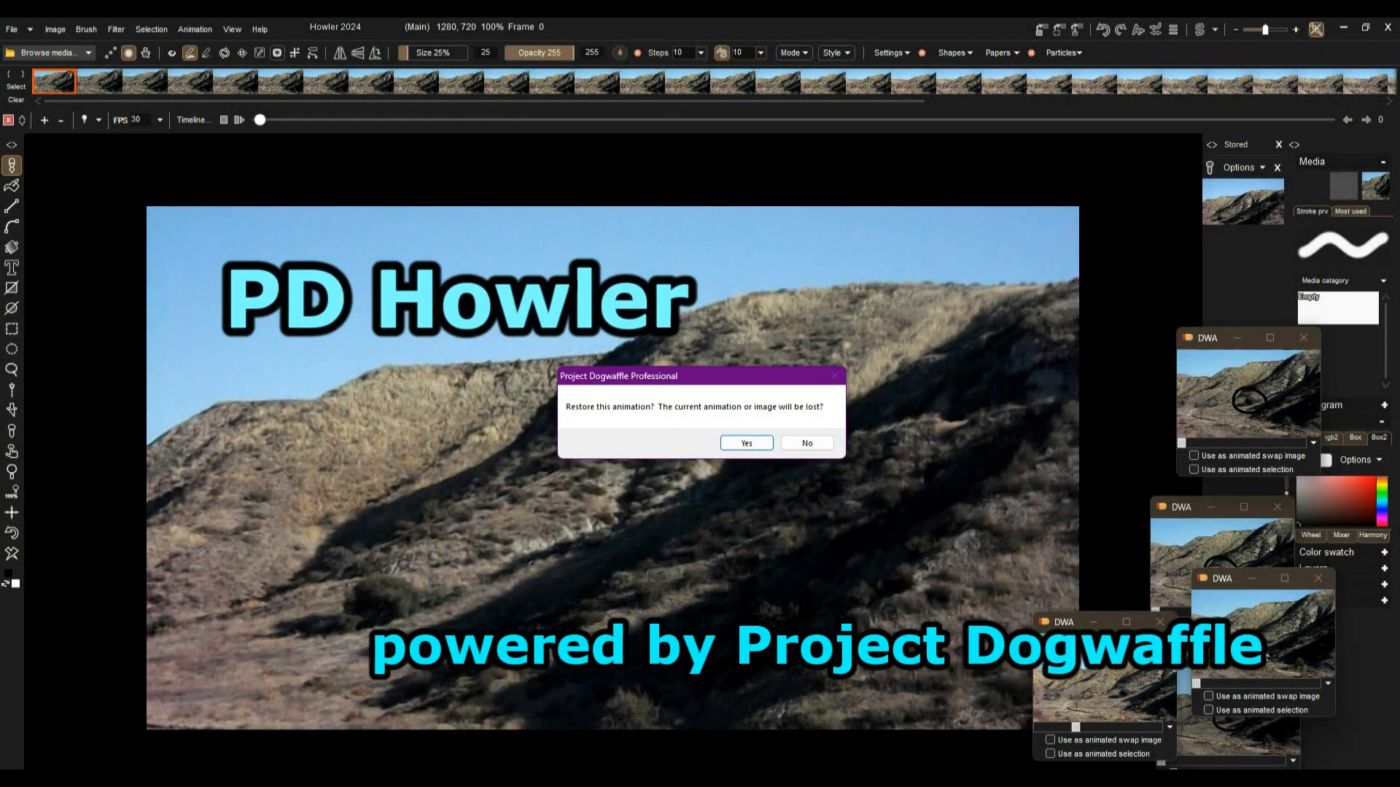
click(747, 443)
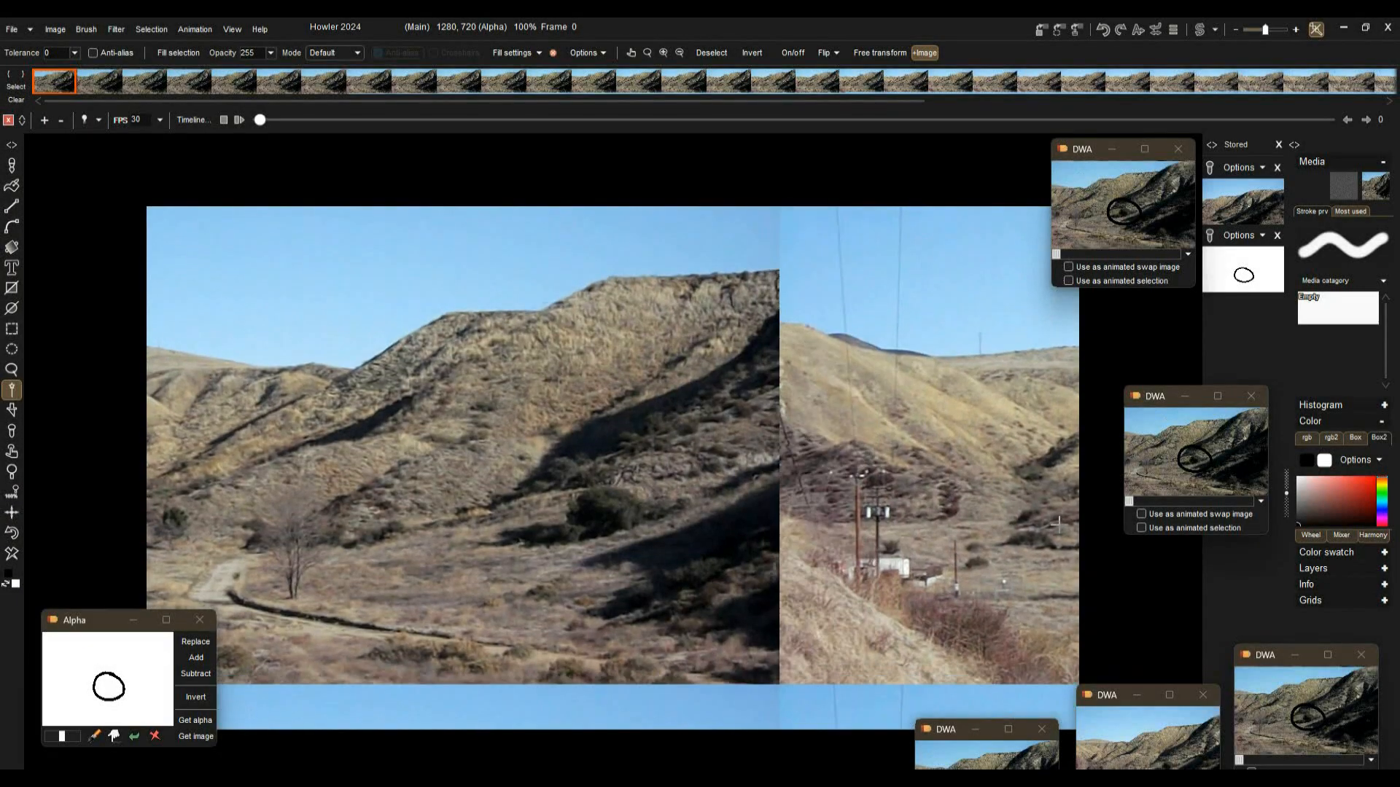
drag(259, 120, 458, 119)
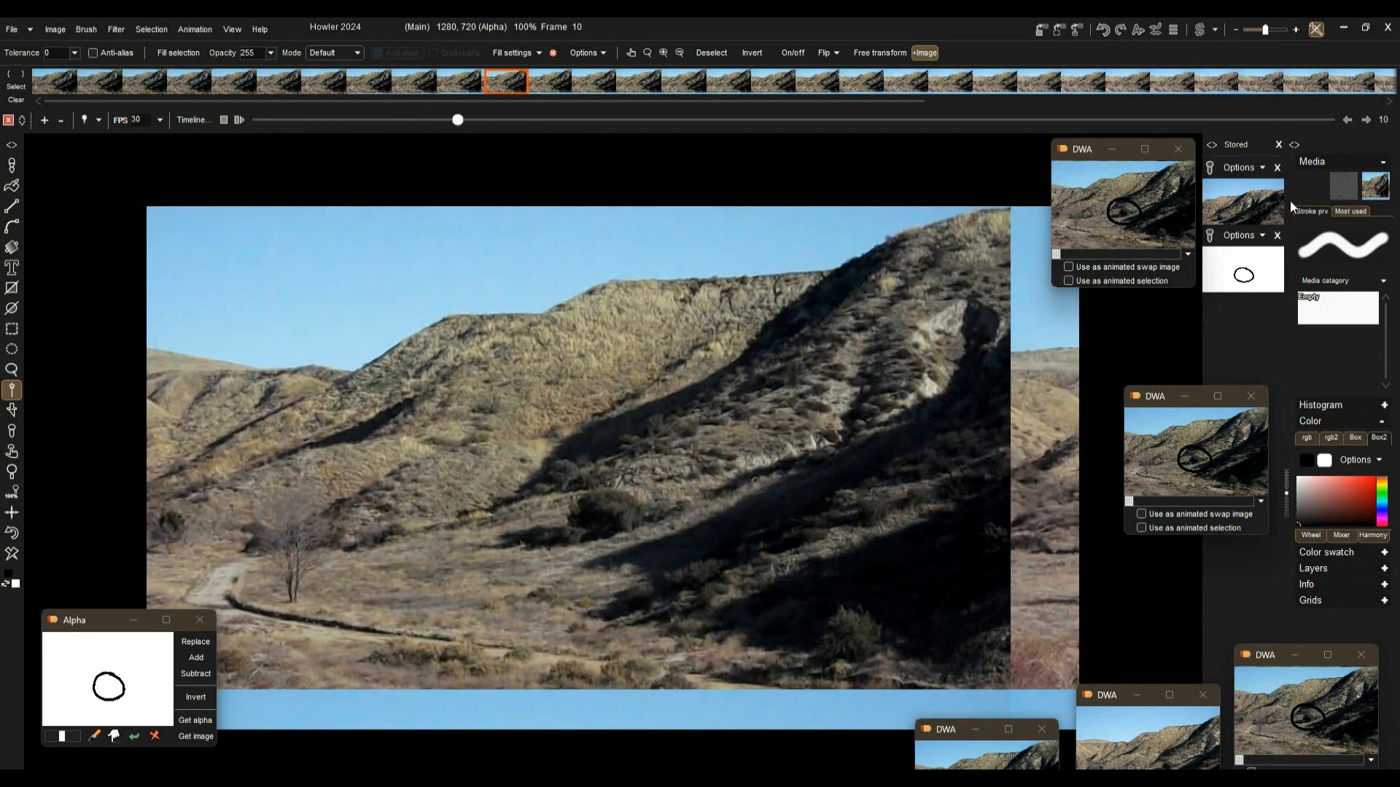
Step: Switch to the swap buffer and load the stored ellipse drawing into it
click(1202, 31)
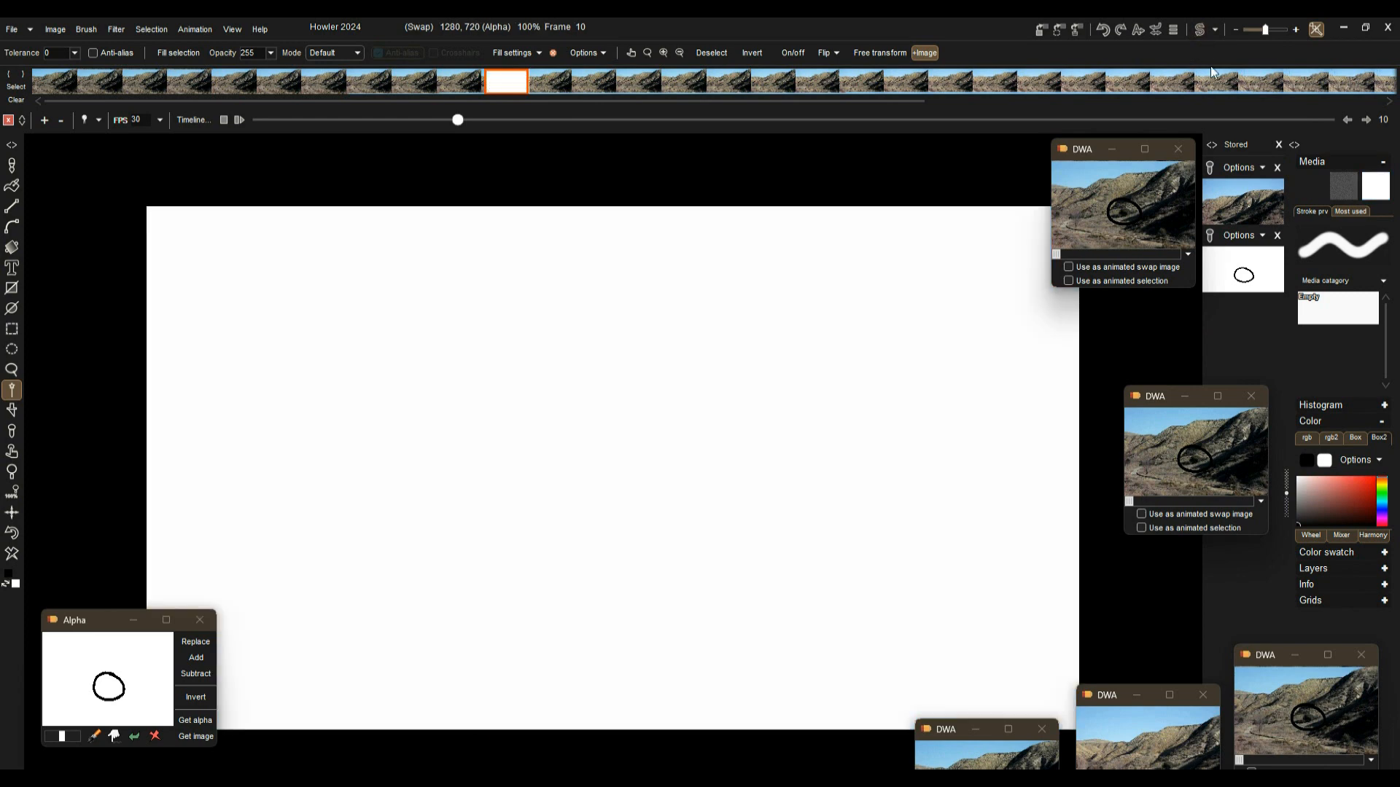
click(1256, 279)
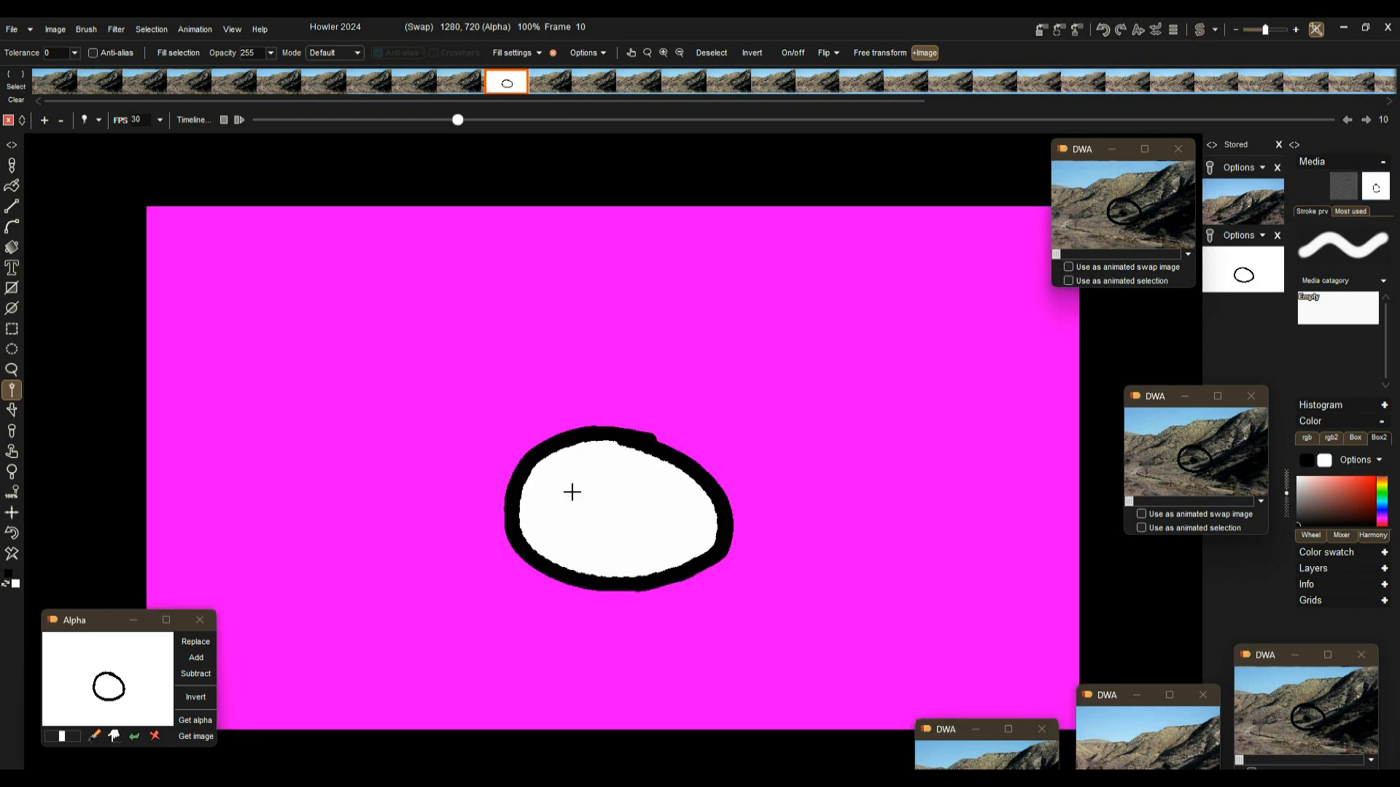
Step: Select the area inside the ellipse in the swap buffer
click(572, 492)
click(11, 533)
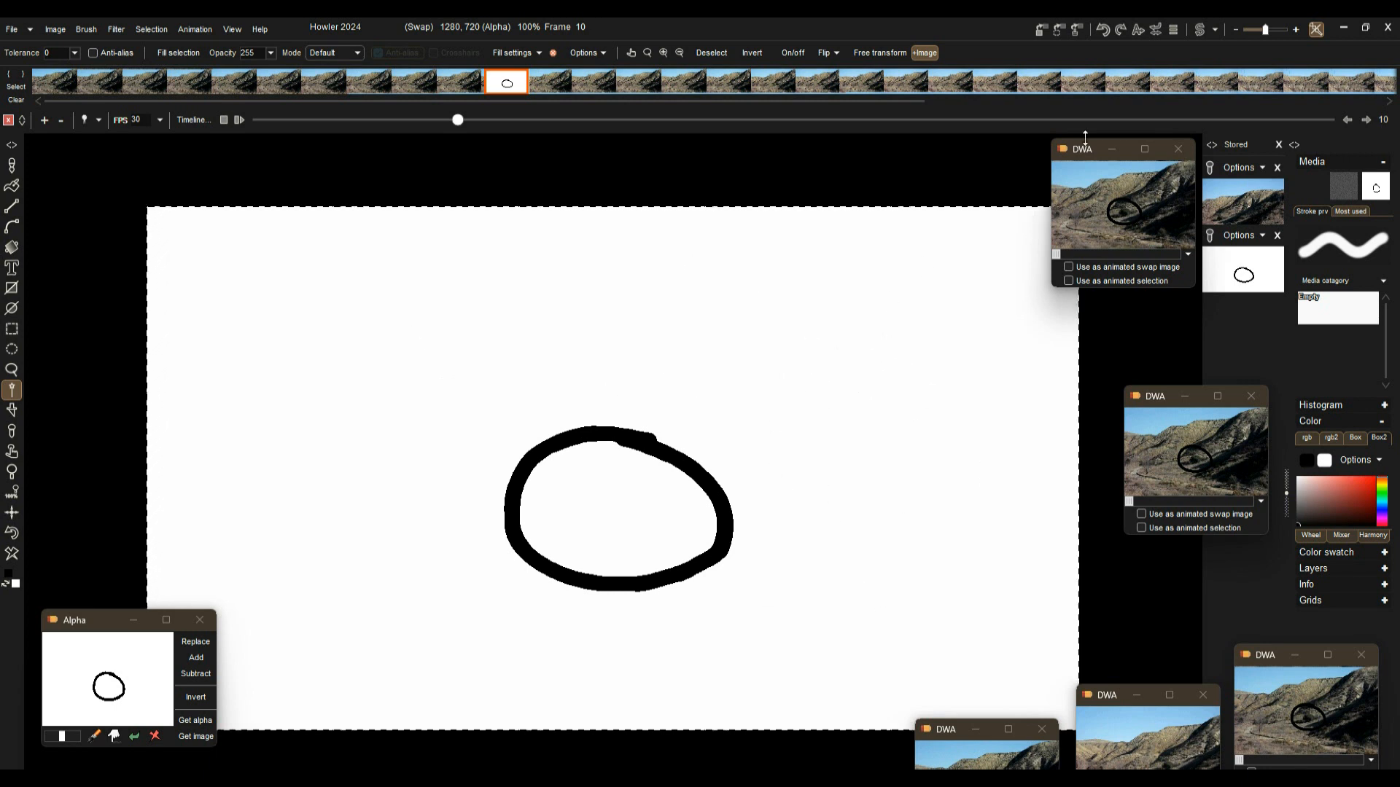
Step: Return to the main buffer and turn on swap mixing to preview the ellipse over the footage
click(1202, 32)
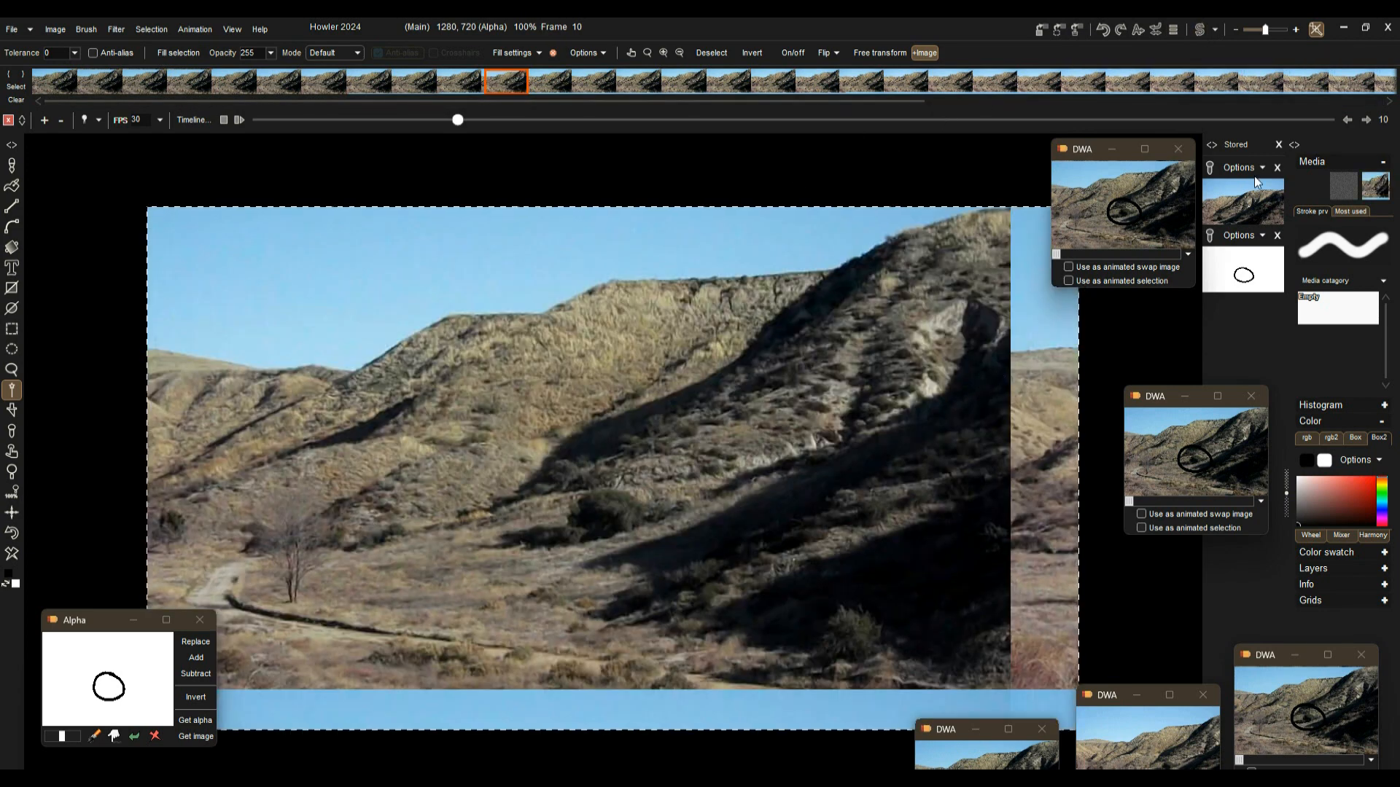
click(1384, 191)
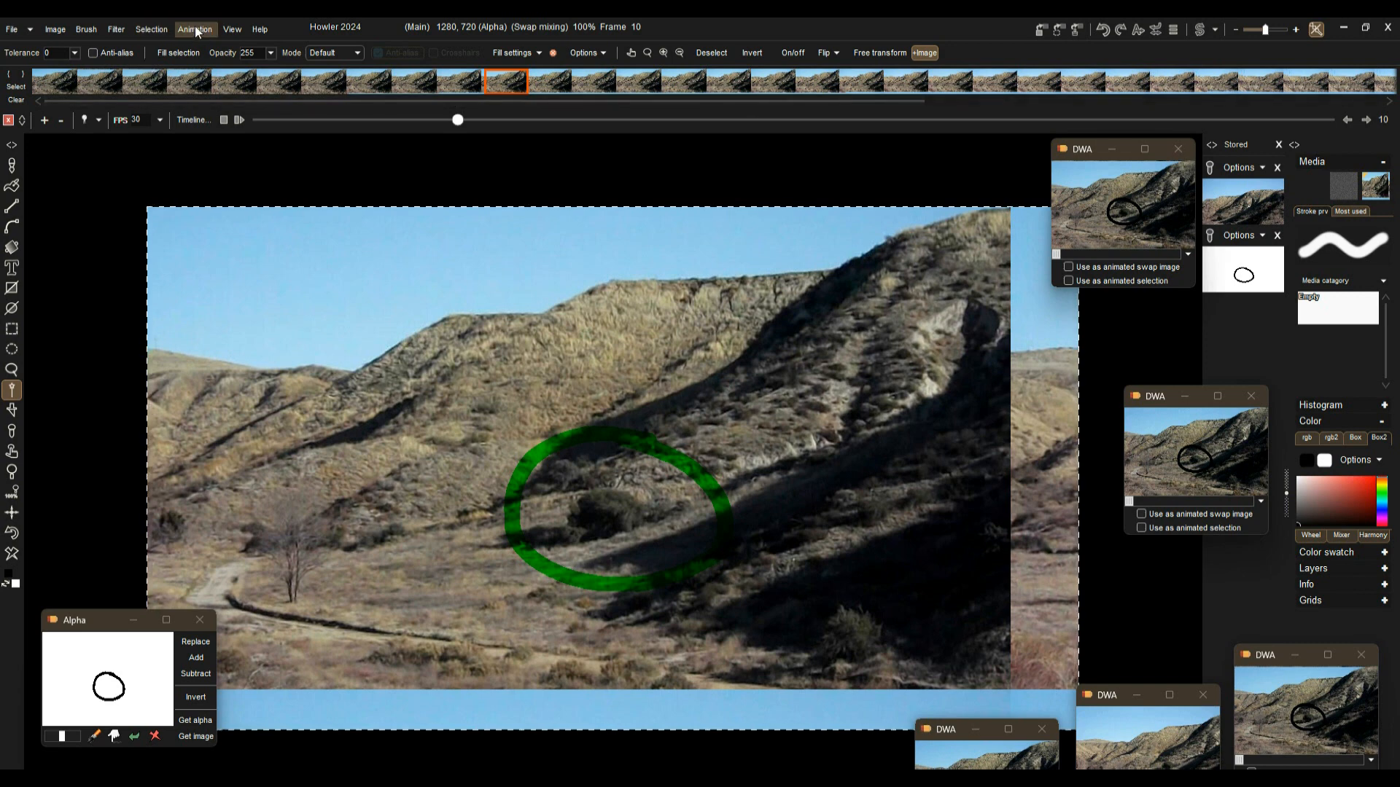
Step: Remove the current selection
click(142, 26)
click(162, 43)
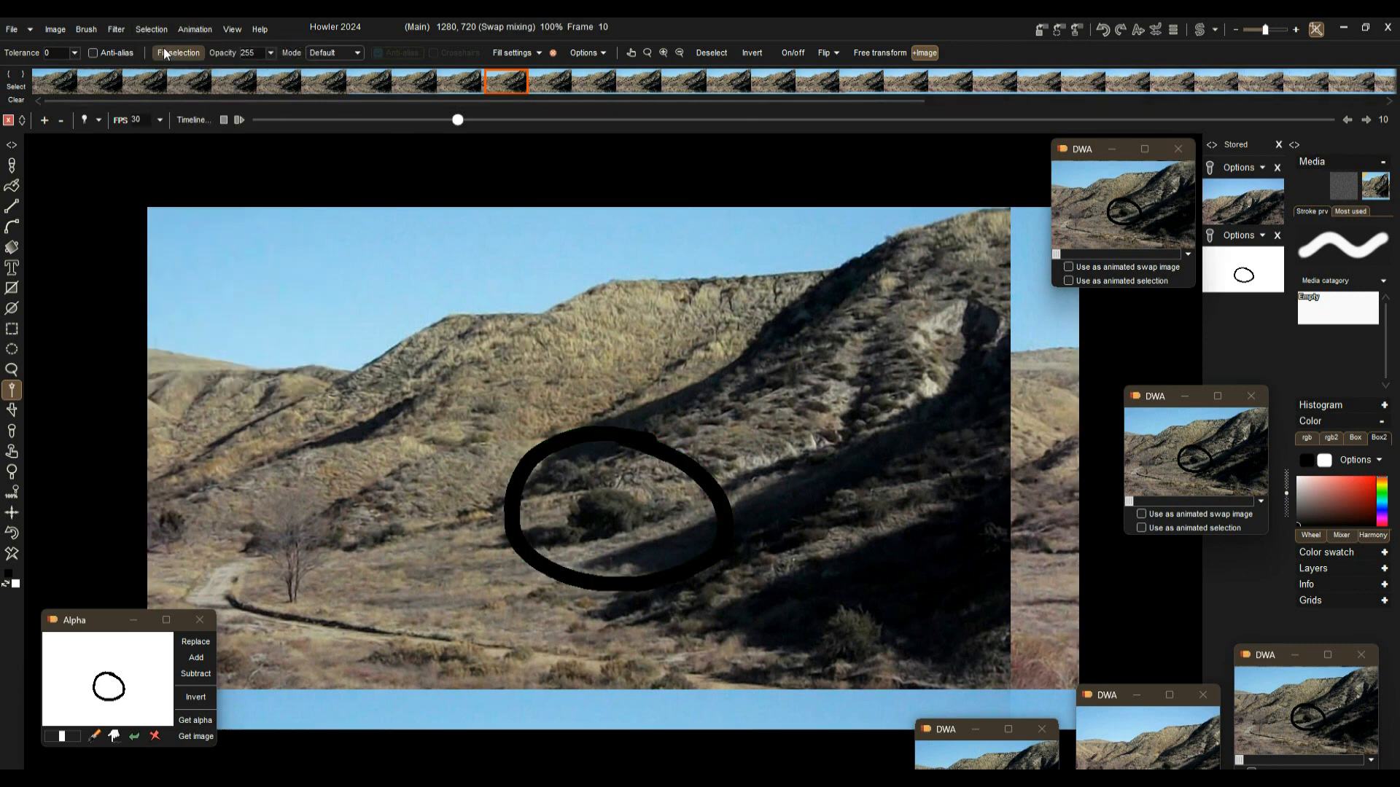
Step: Set the swap layer's mode to Greater than
right_click(1378, 192)
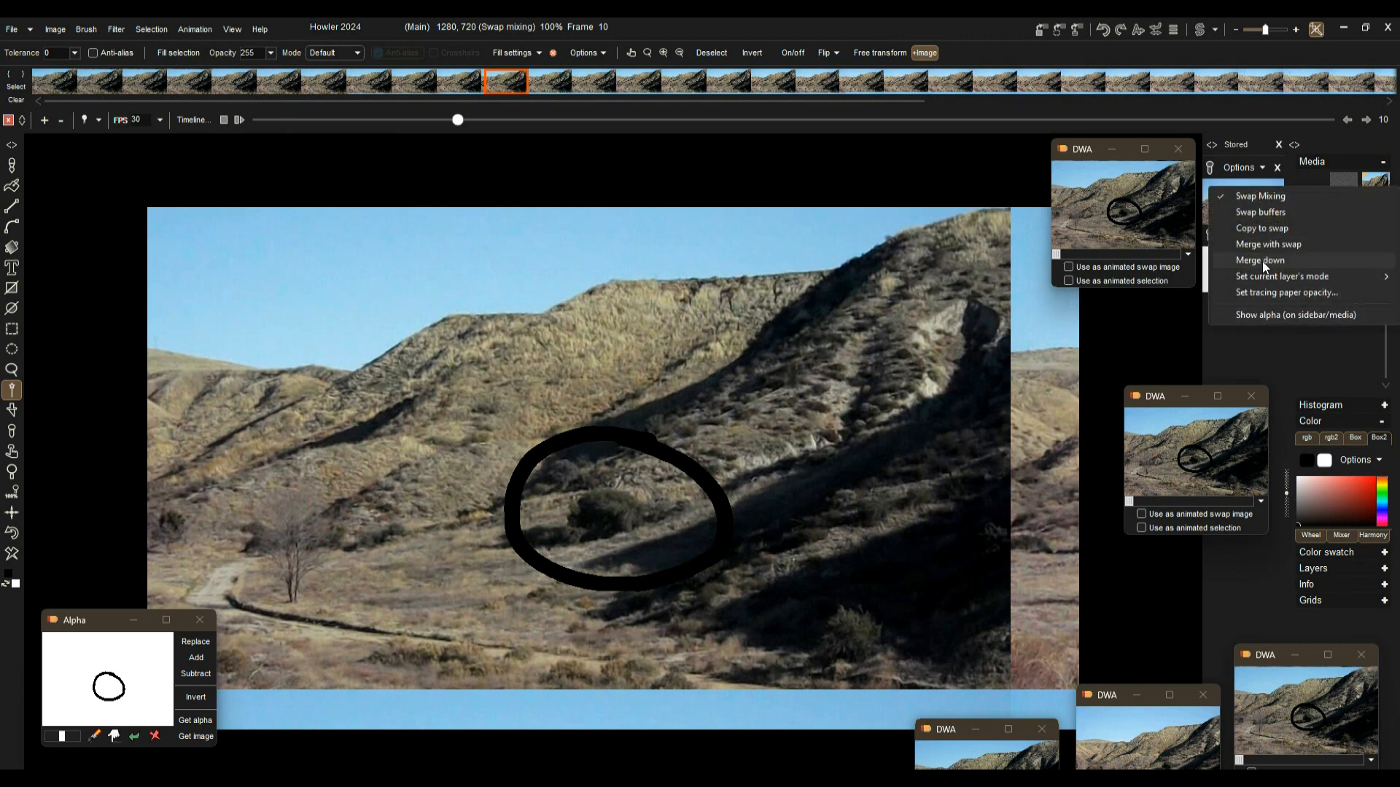
mouse_move(1268, 277)
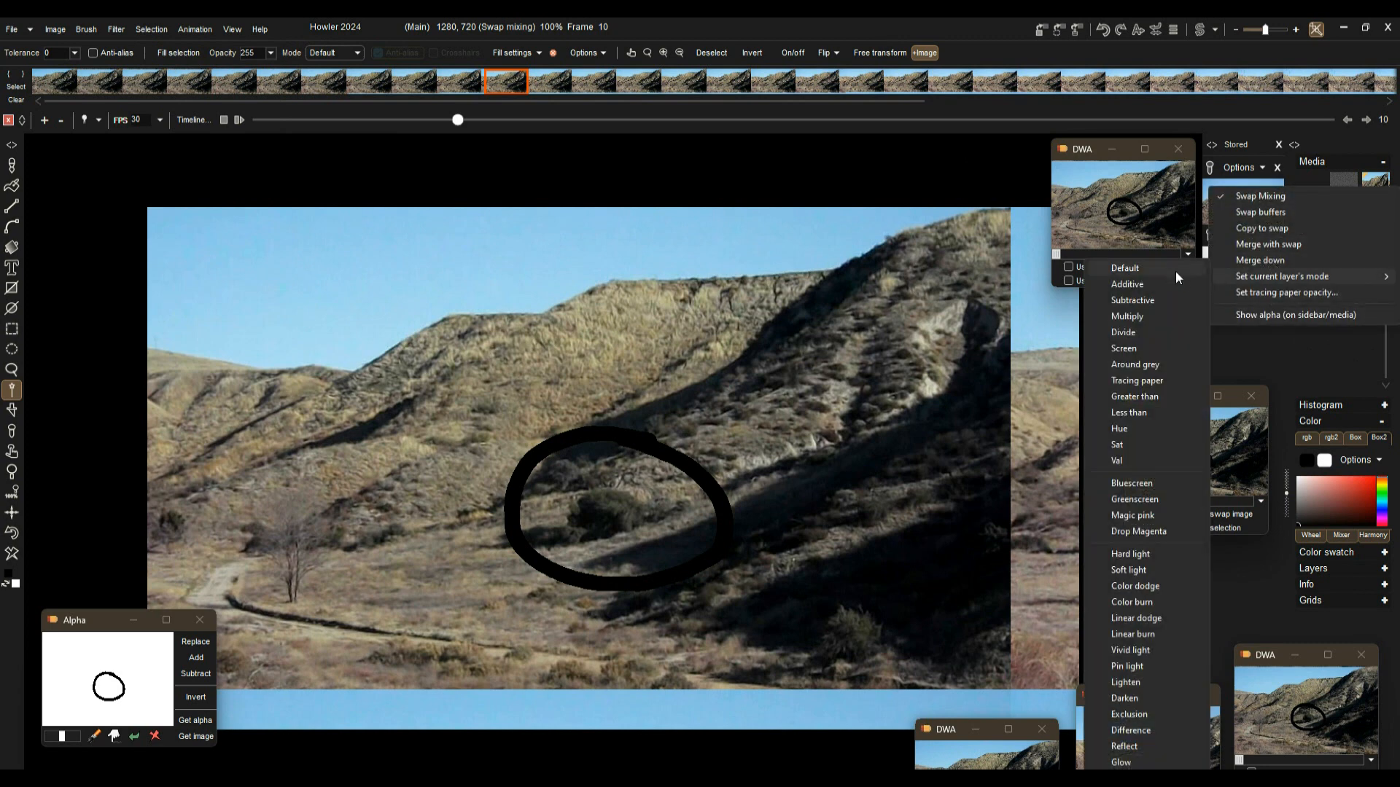
click(1137, 398)
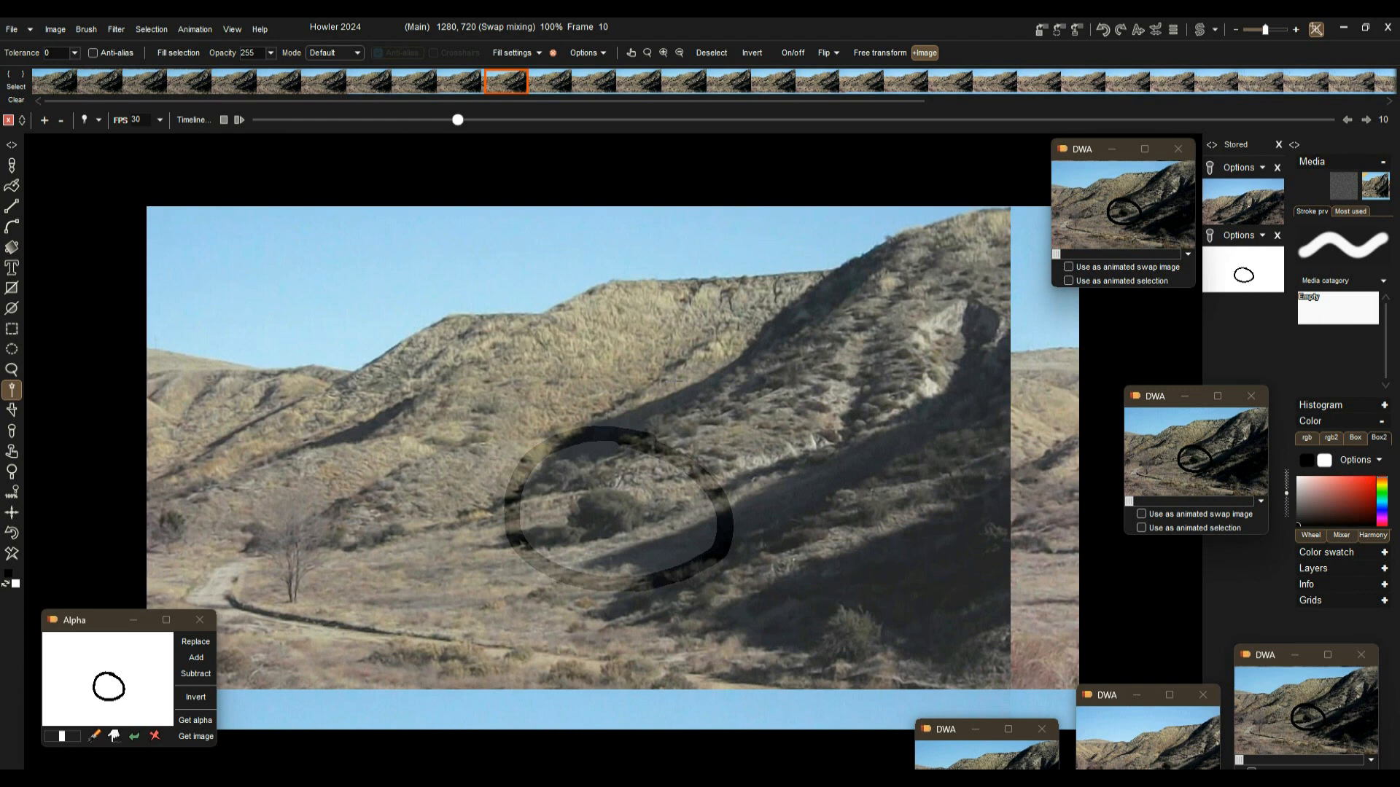
Step: Move to frame 8 and turn off swap mixing
drag(457, 119, 418, 121)
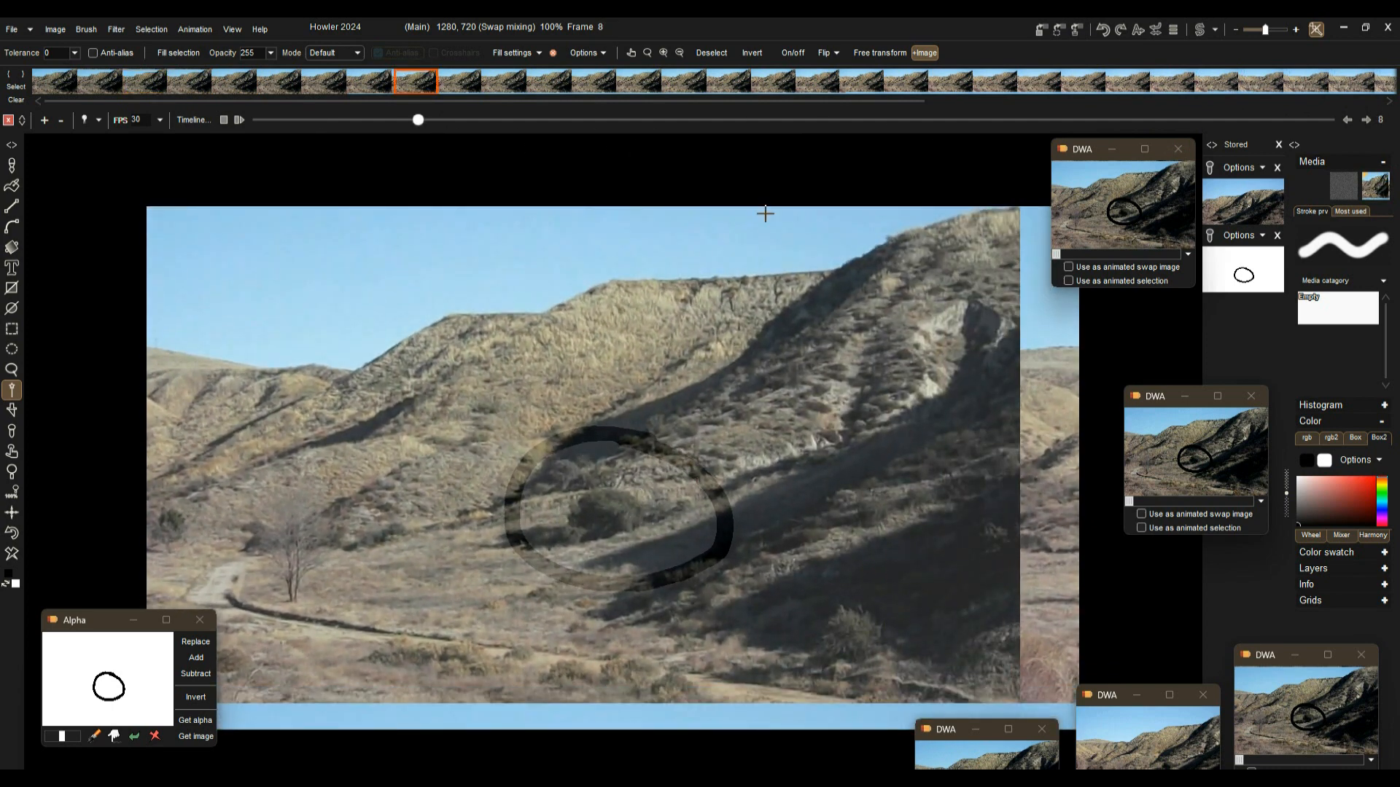
right_click(1381, 186)
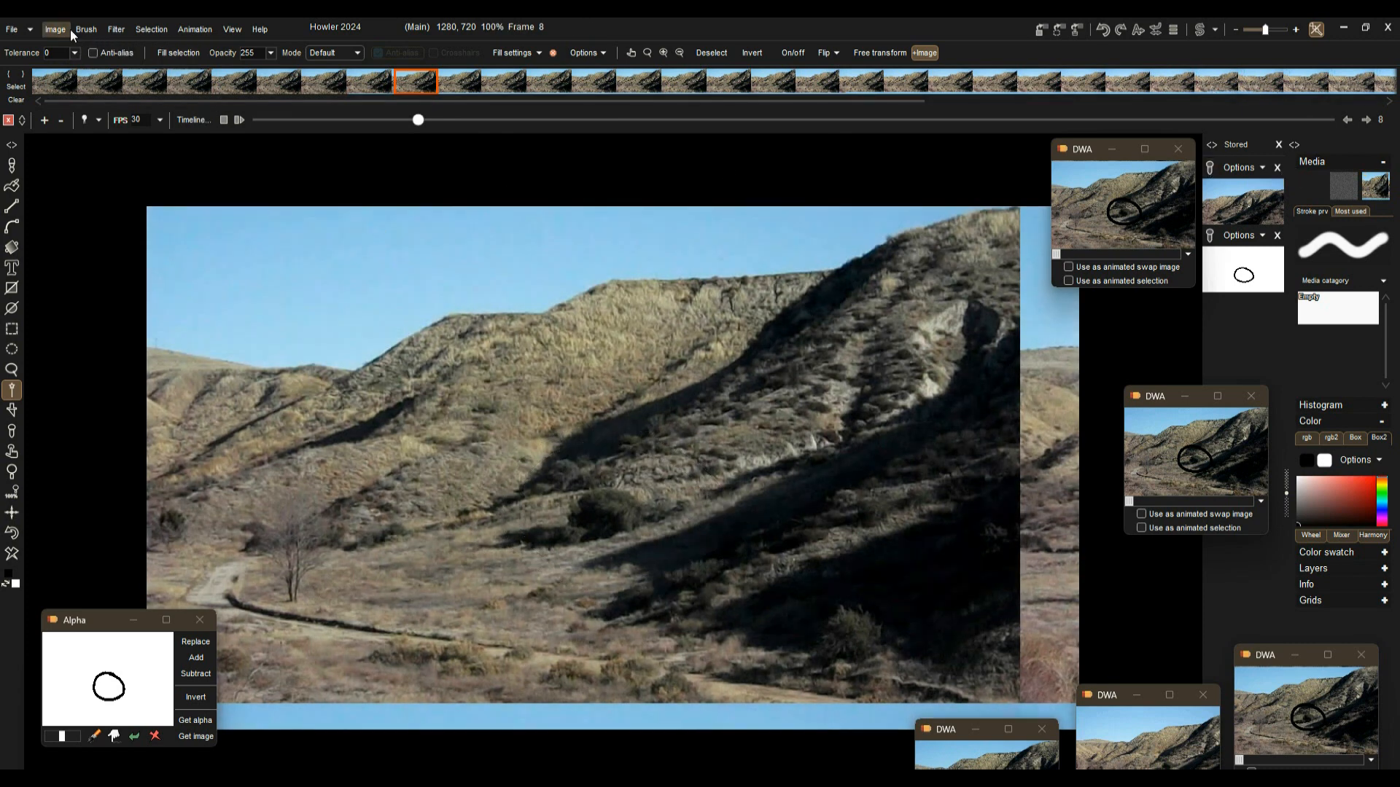
Step: Combine the swap ellipse into every frame using the Multiply mode
click(110, 29)
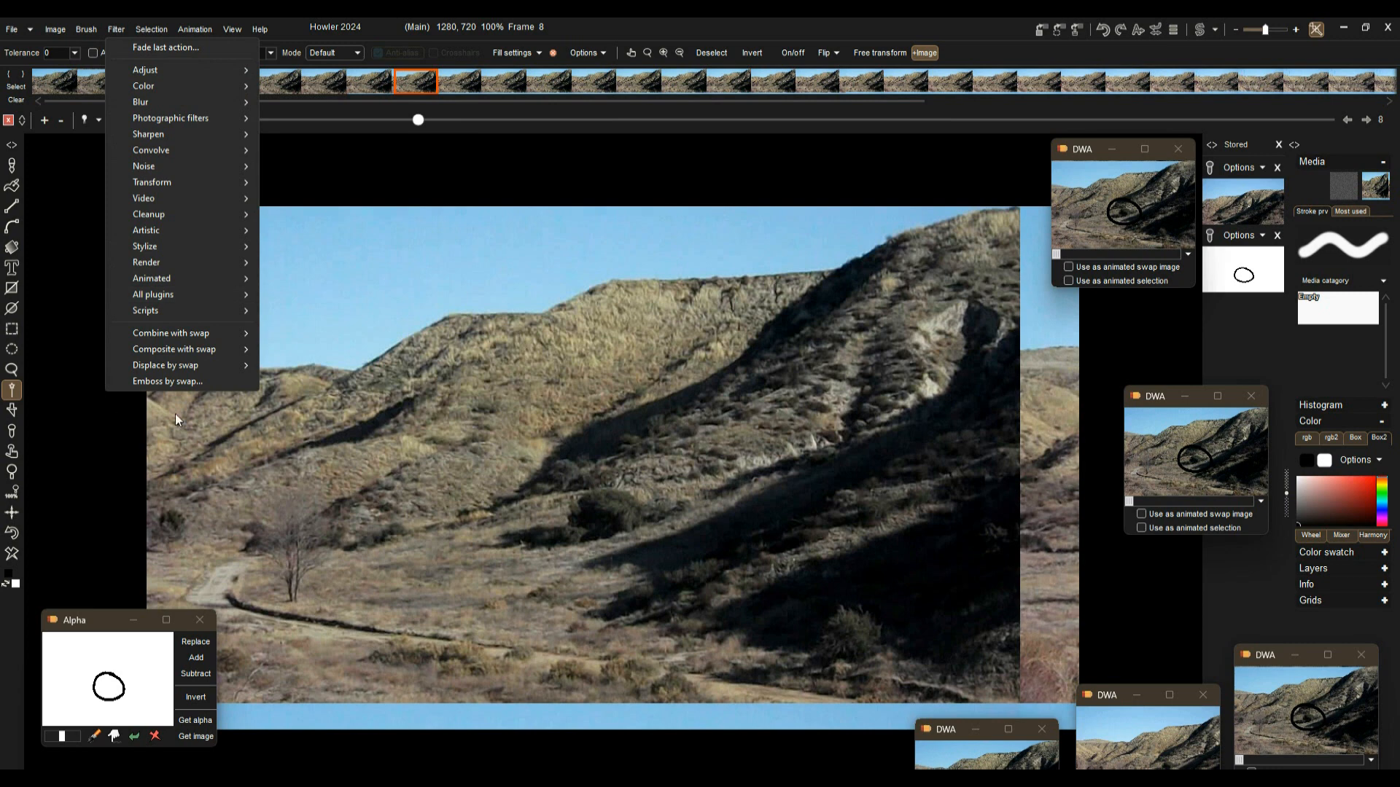
mouse_move(174, 331)
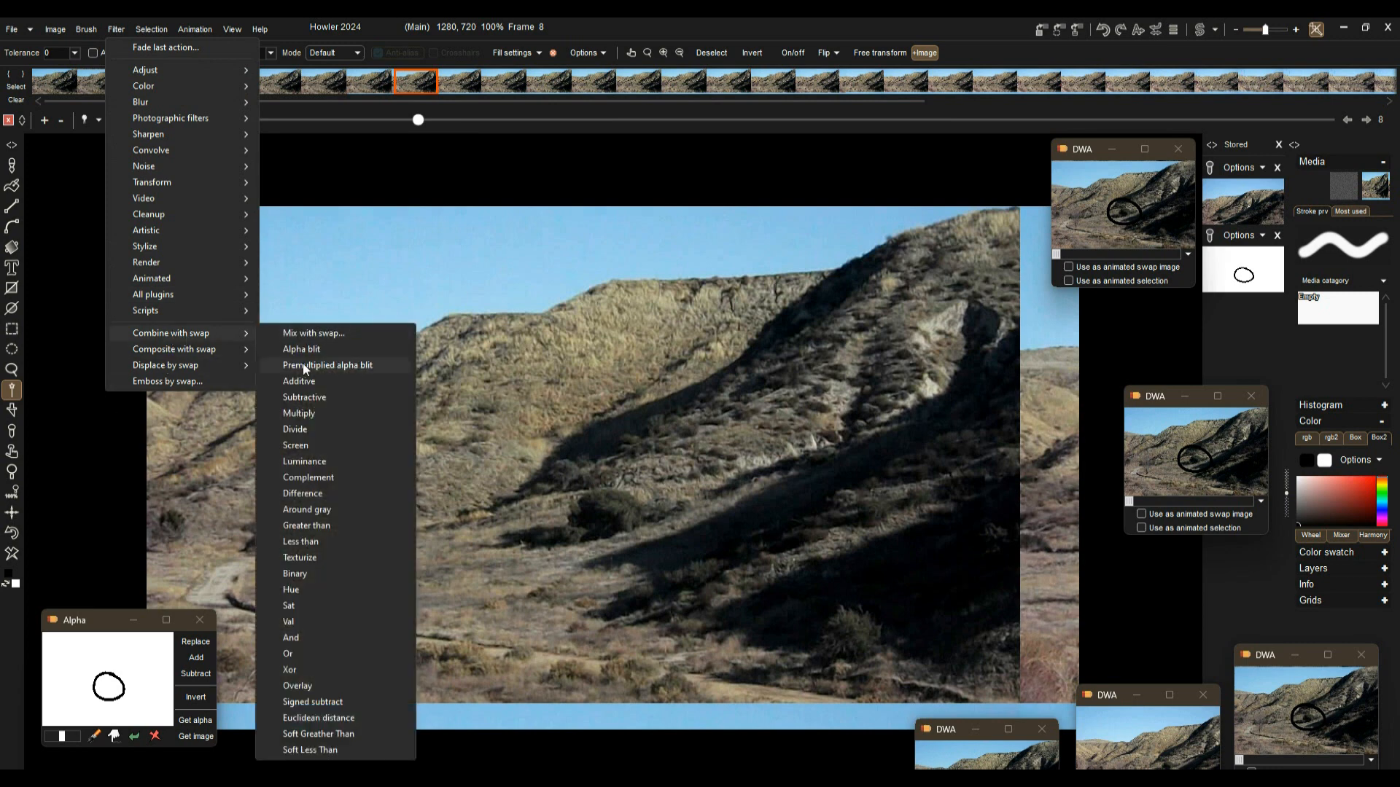
click(299, 415)
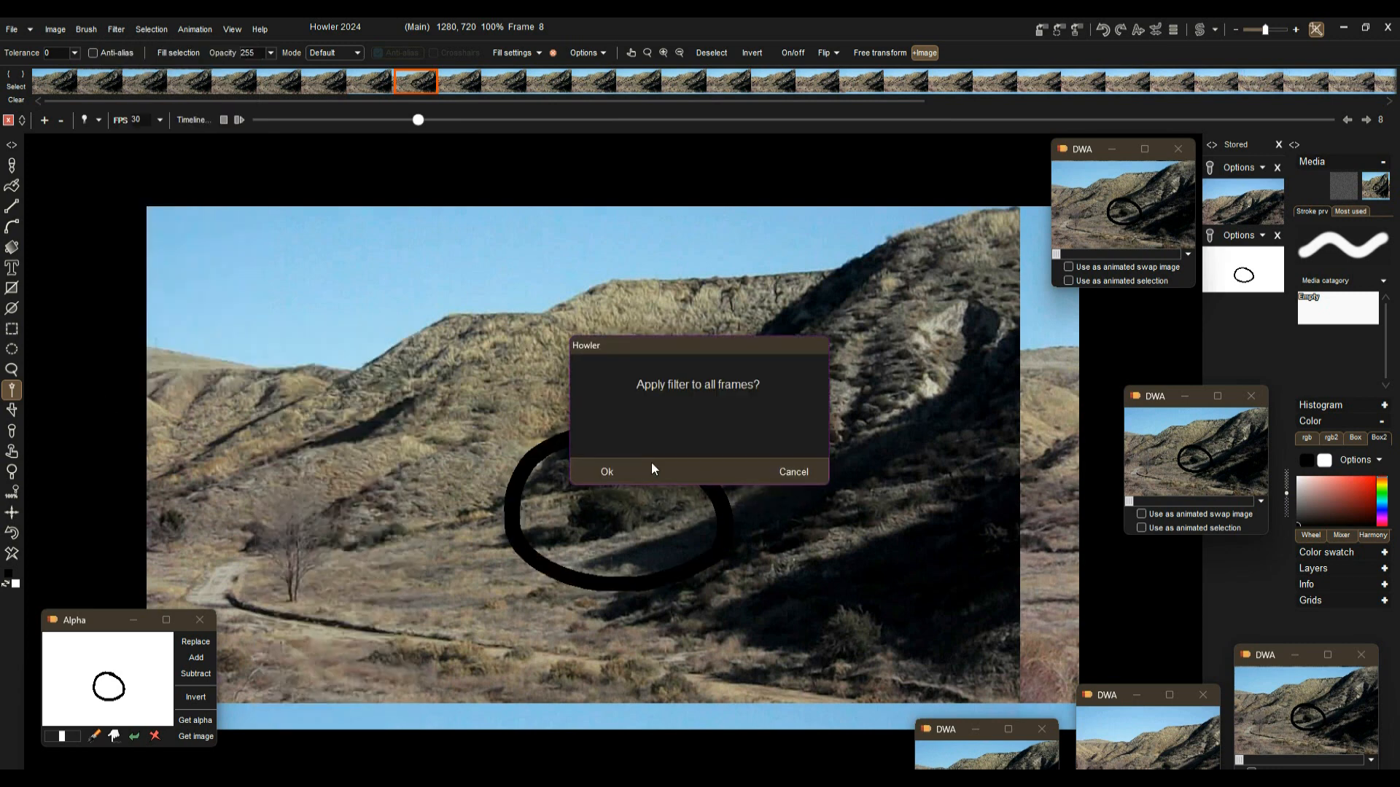
click(607, 472)
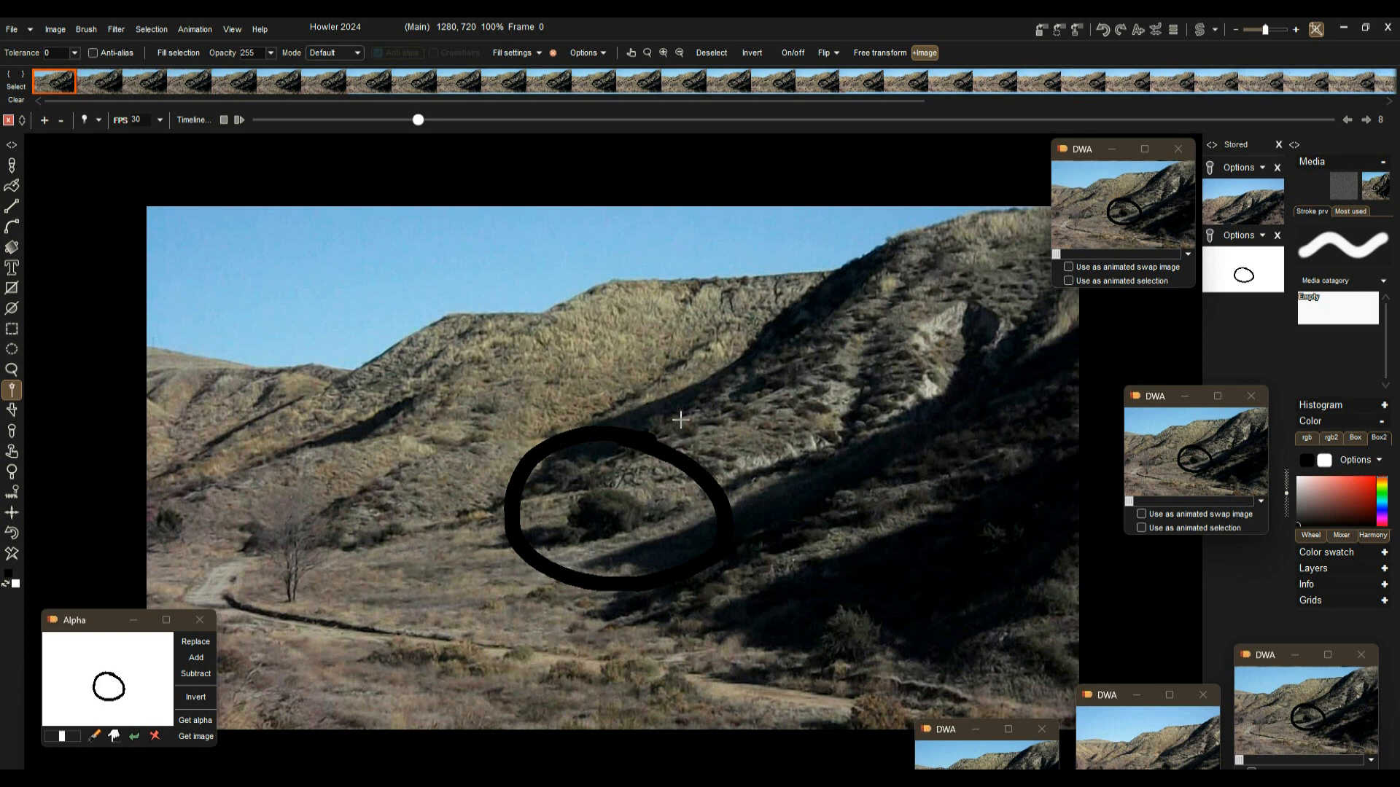
Step: Restore the animation stored in the top DWA window
click(239, 121)
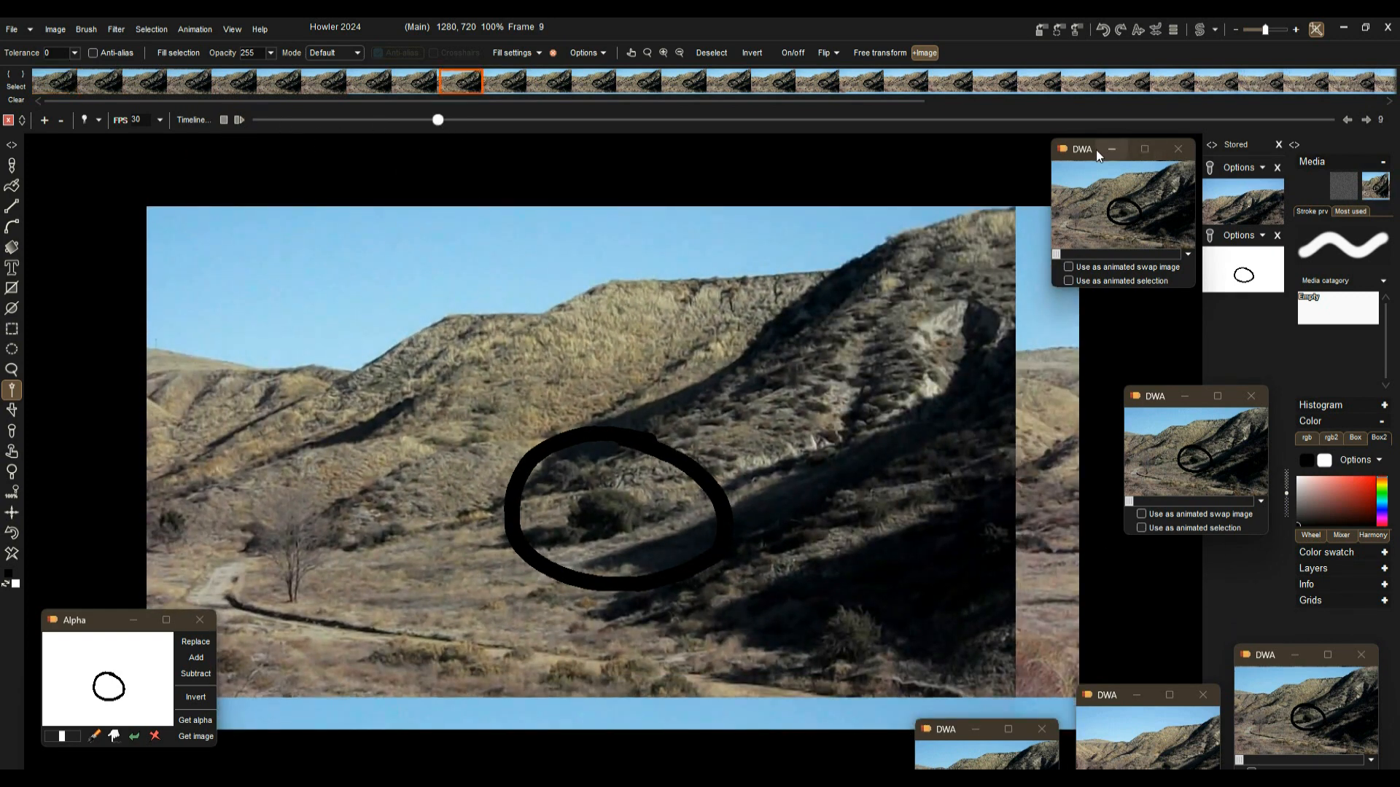
click(1119, 200)
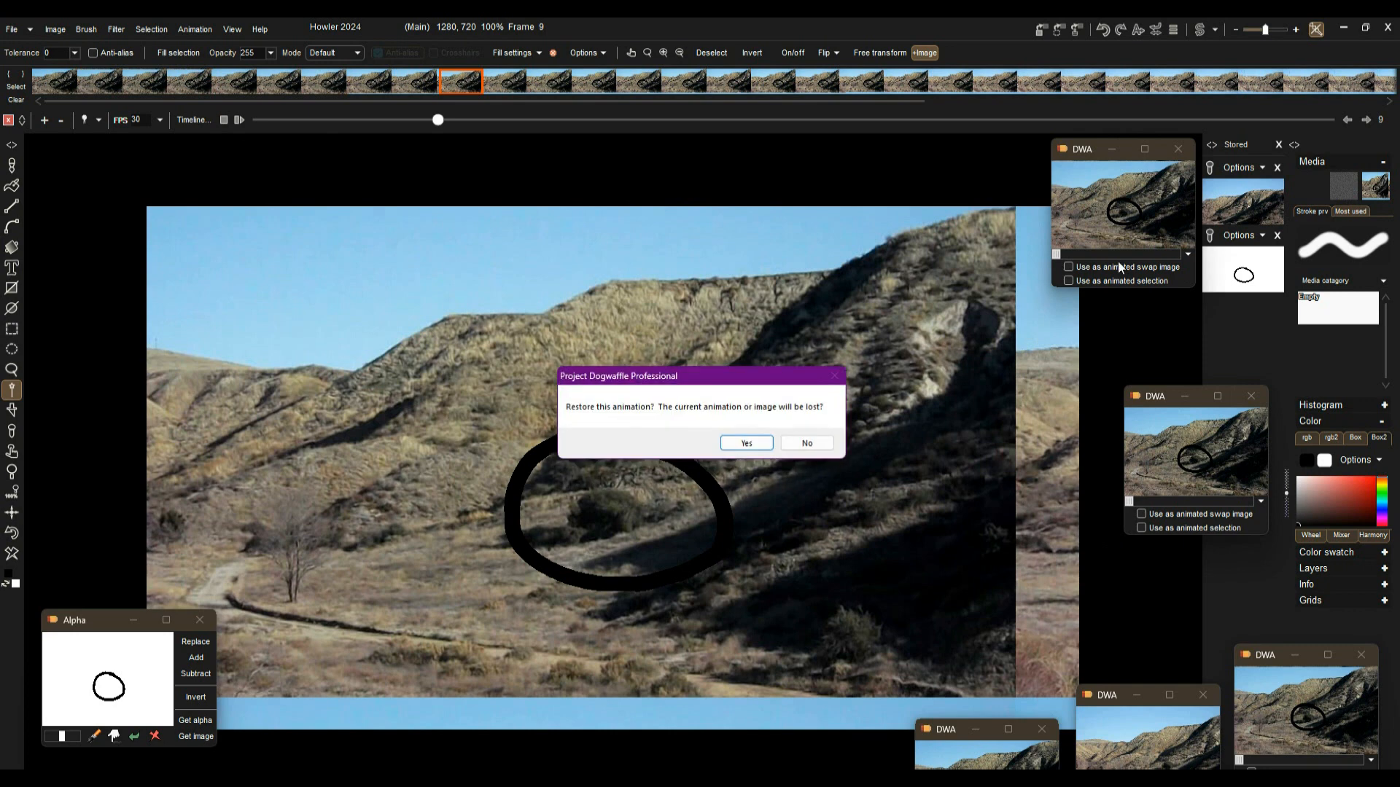
click(747, 444)
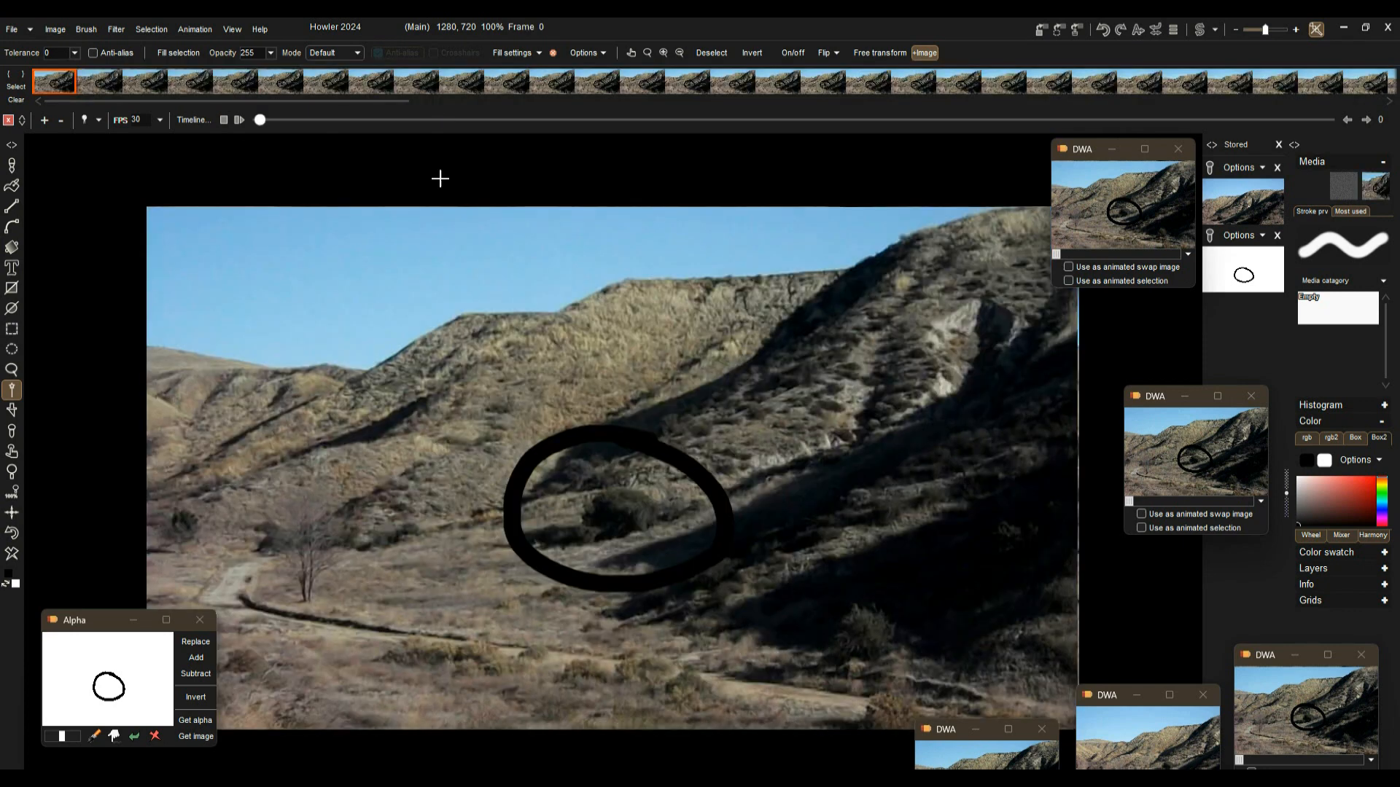
Step: Play the restored animation and stop it
click(238, 120)
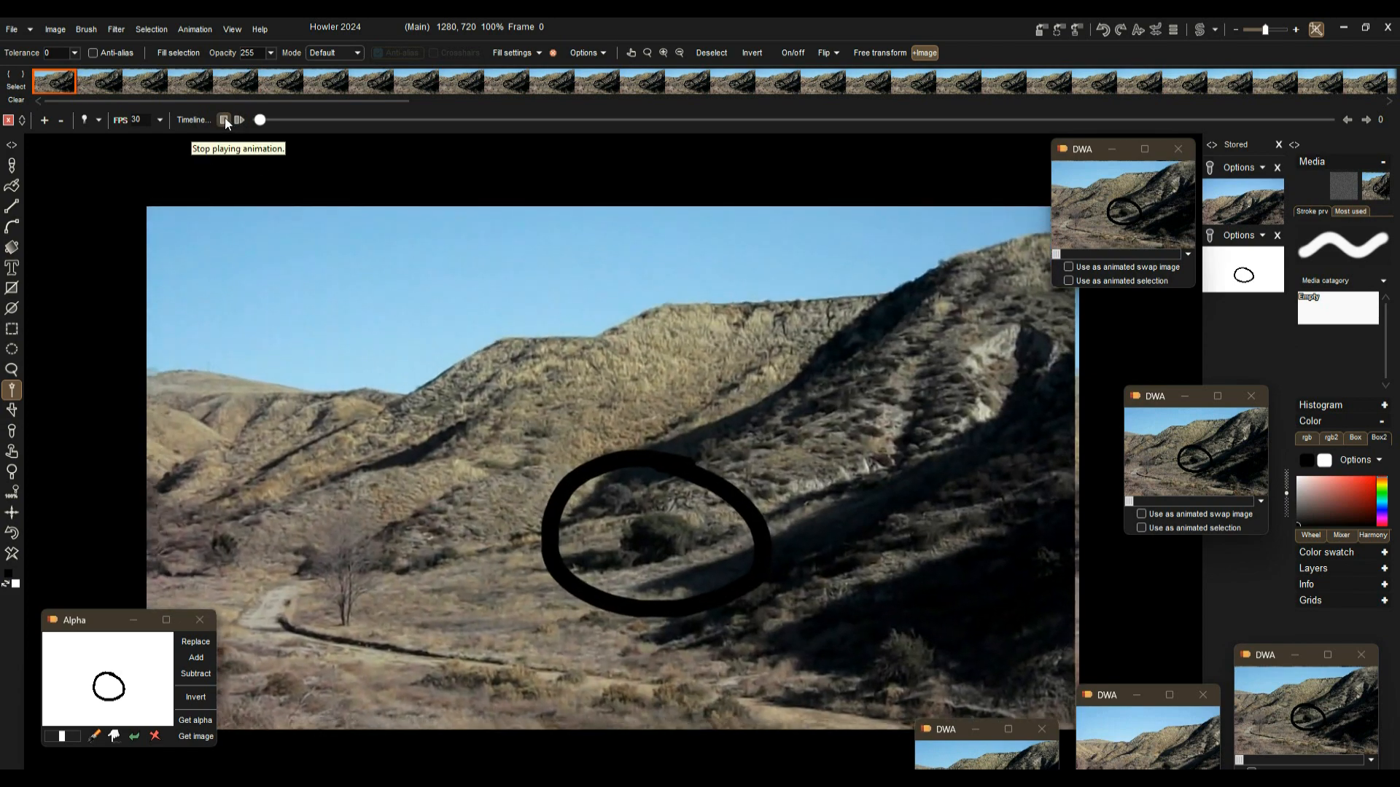
click(224, 122)
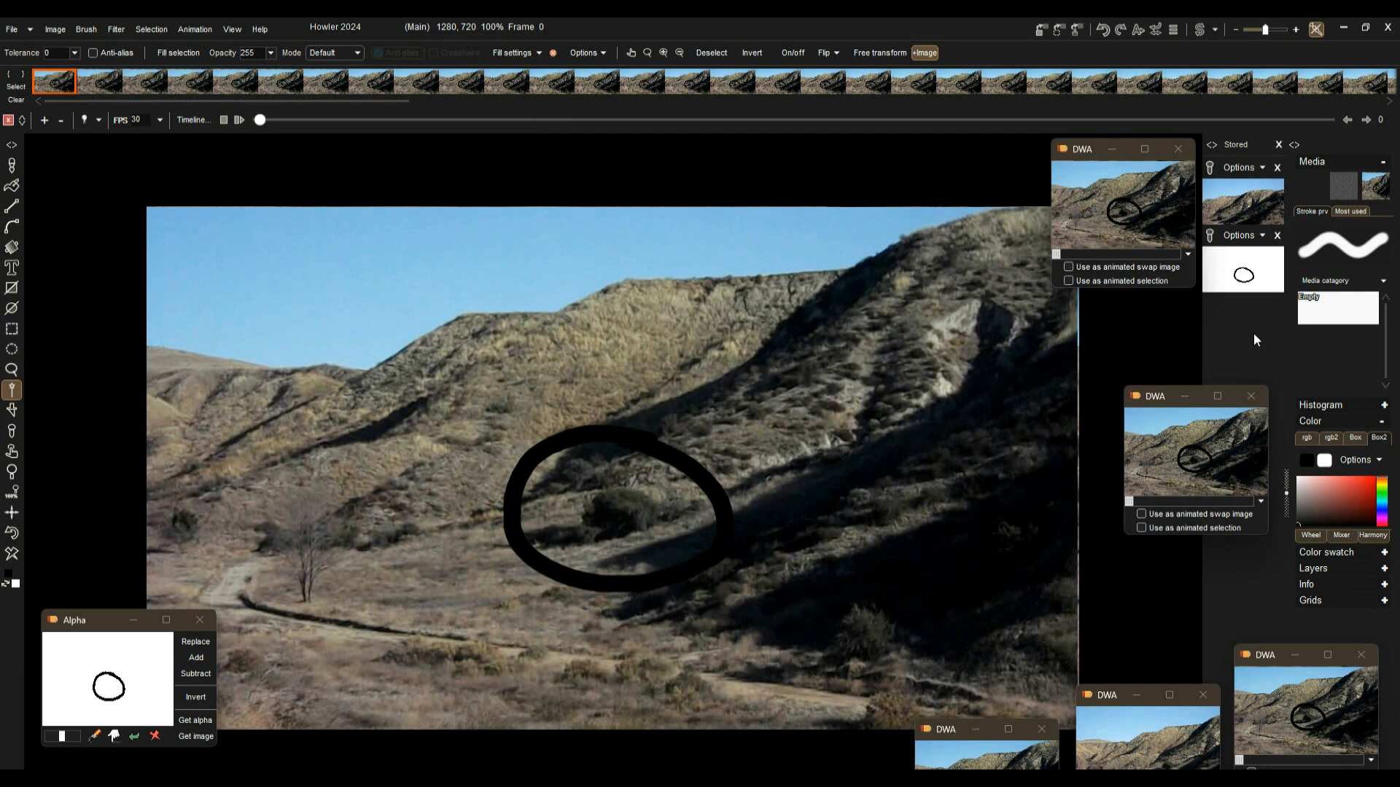
Step: Restore the animation from the middle DWA window and play it through
click(1205, 465)
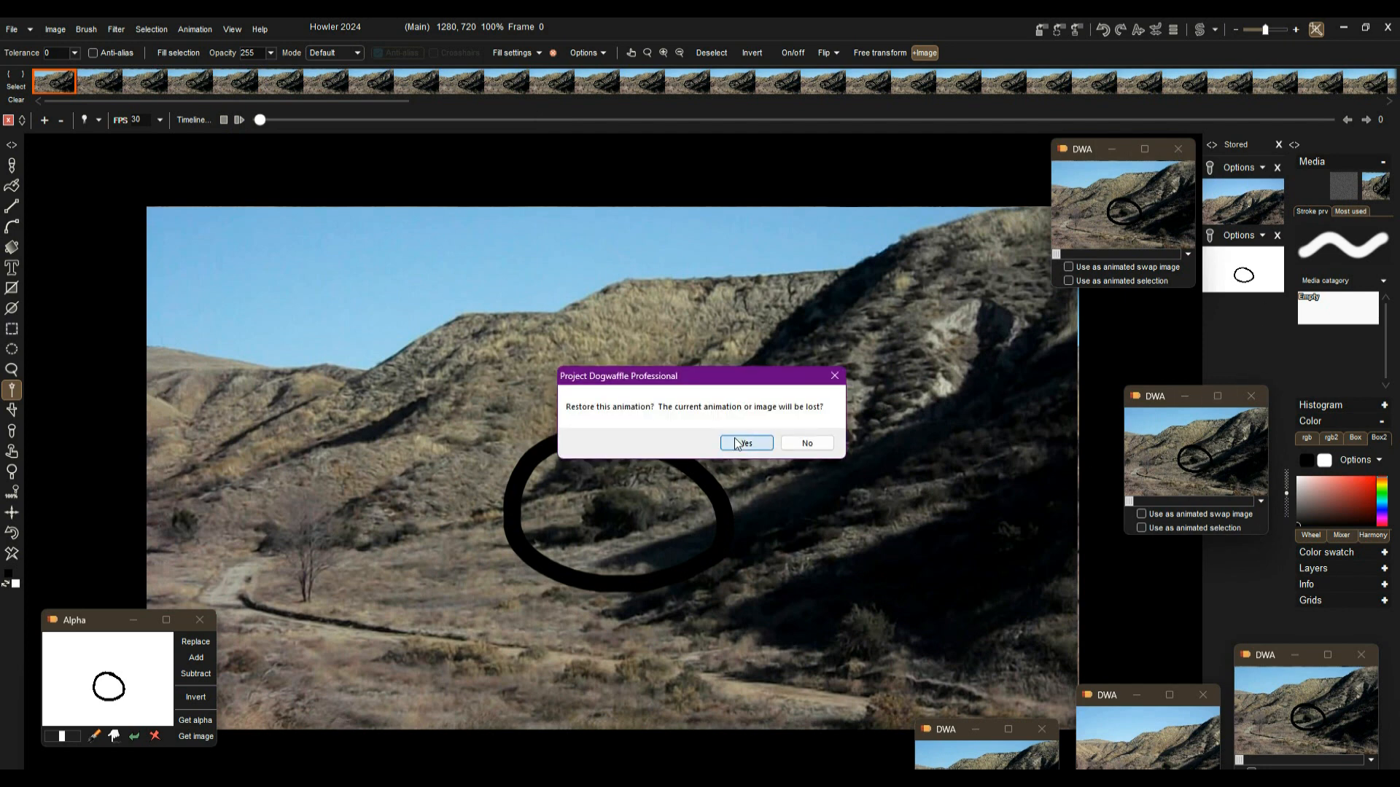
click(740, 442)
click(238, 120)
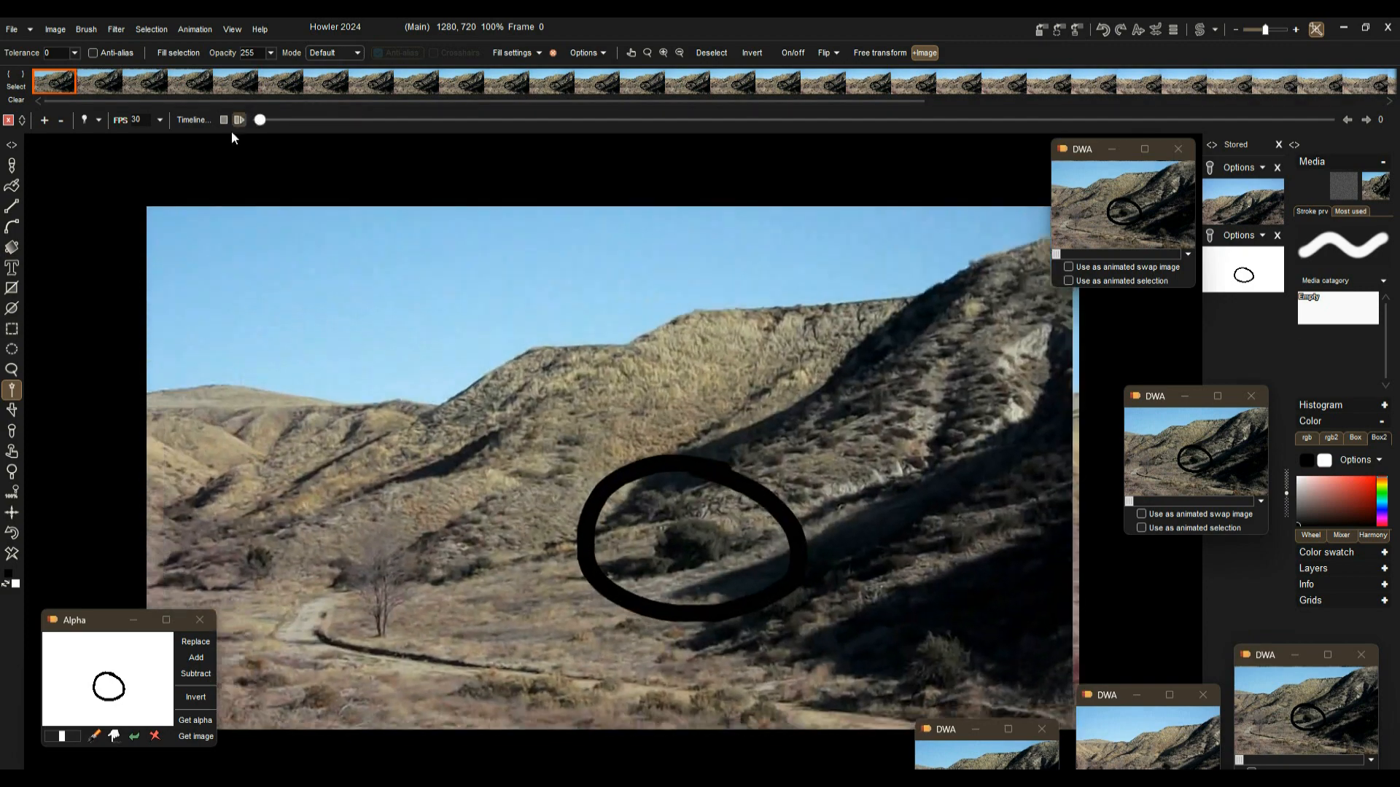
click(227, 121)
Step: Open the animated Stabilize filter to review its options, then close it
mouse_move(300, 121)
mouse_down()
mouse_move(531, 122)
mouse_move(301, 119)
mouse_up()
click(111, 29)
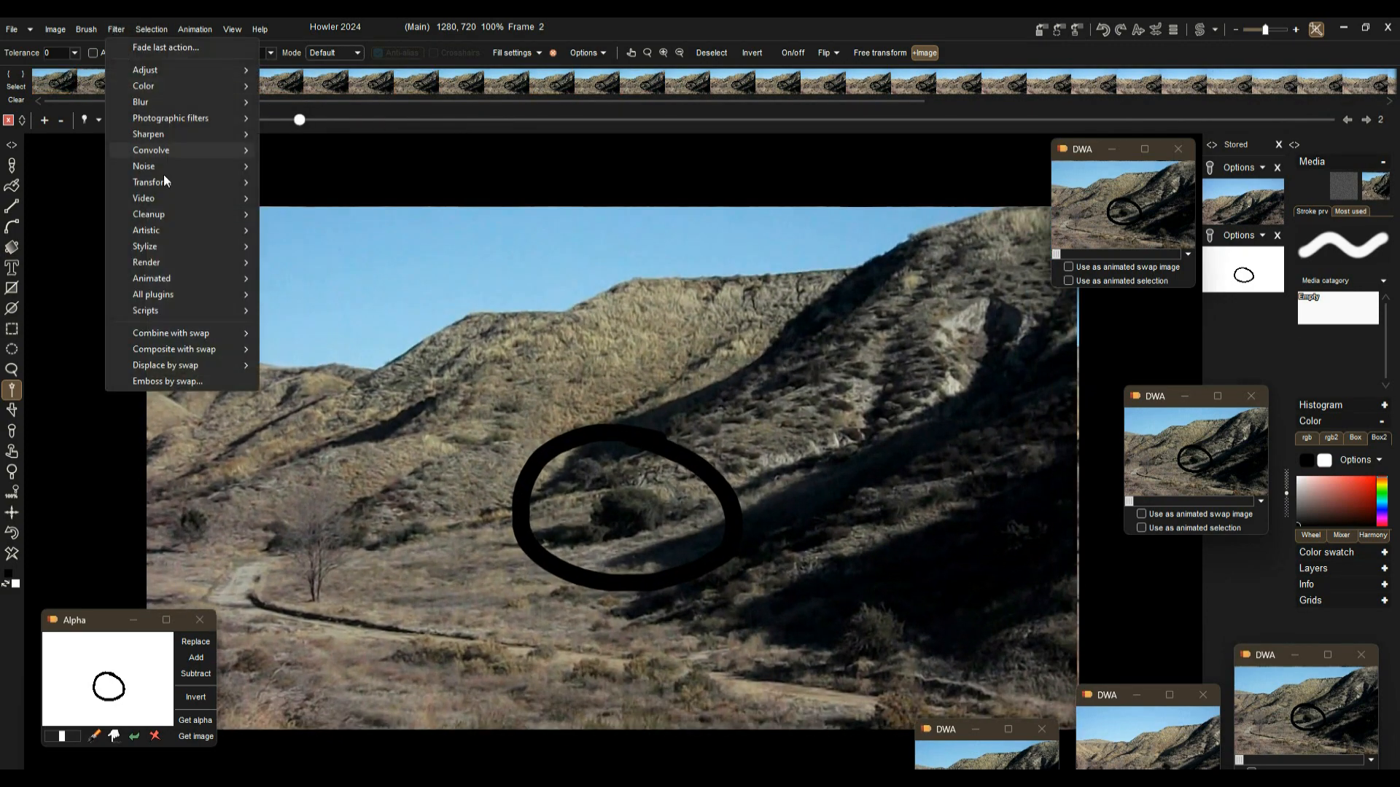
mouse_move(174, 277)
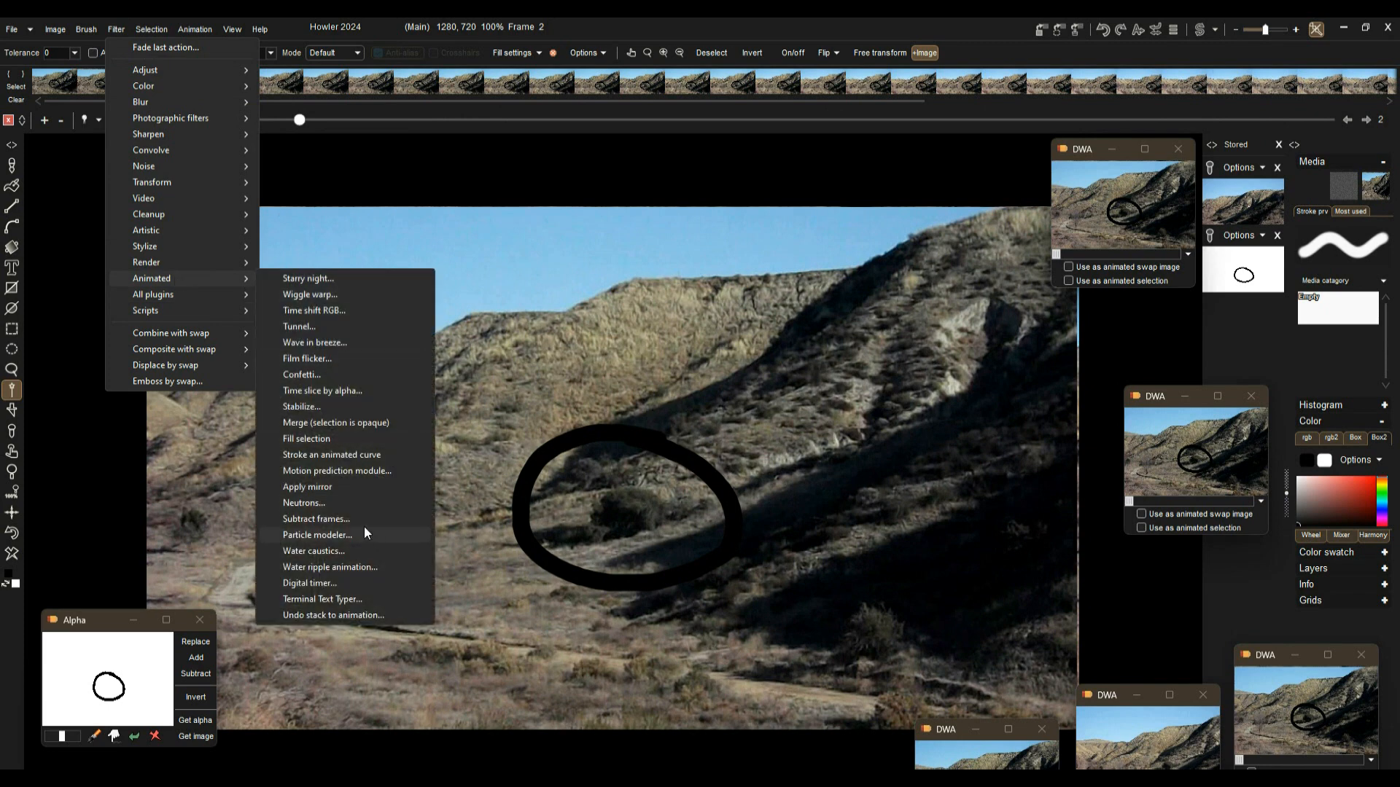
click(294, 408)
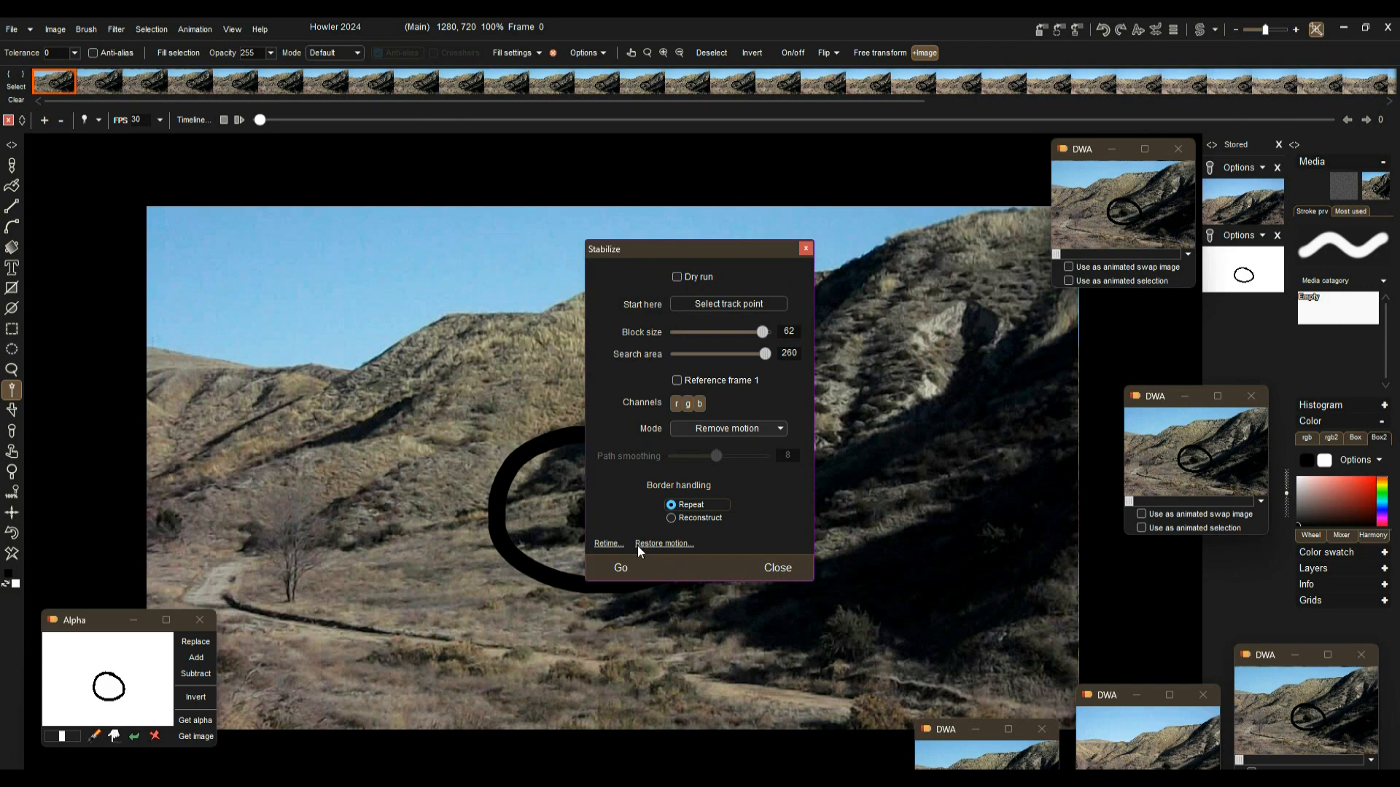
click(779, 567)
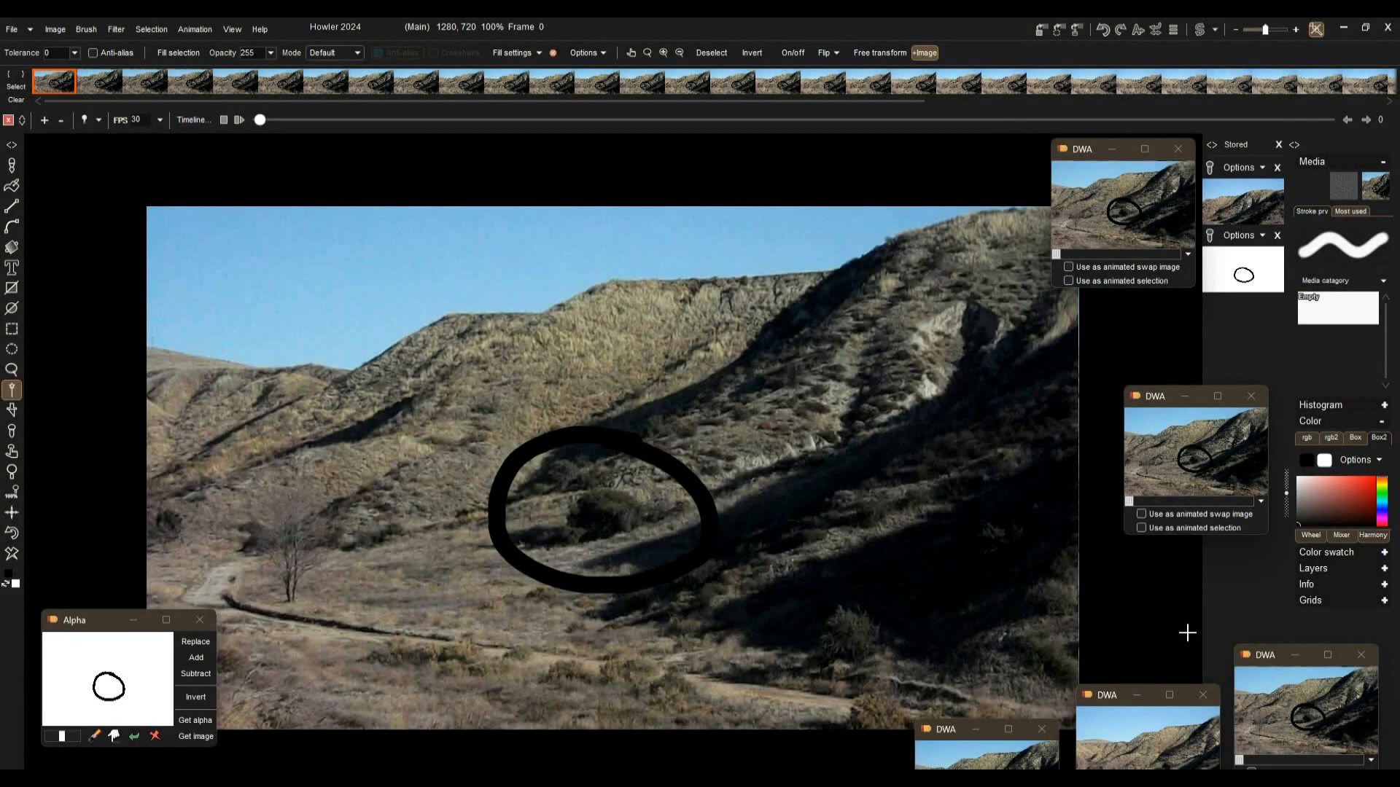
Step: Restore the animation from the lower-right DWA window and play it
click(1288, 698)
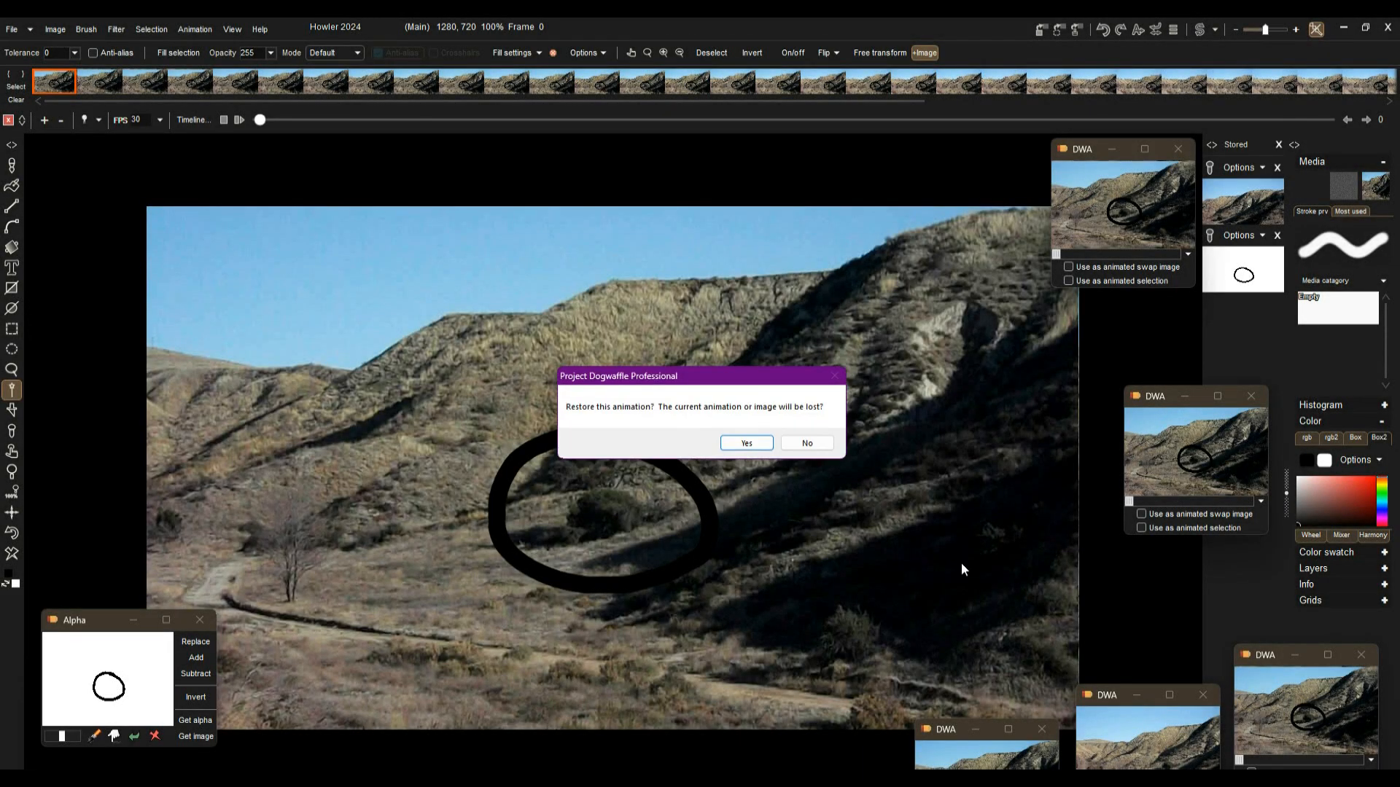
click(747, 443)
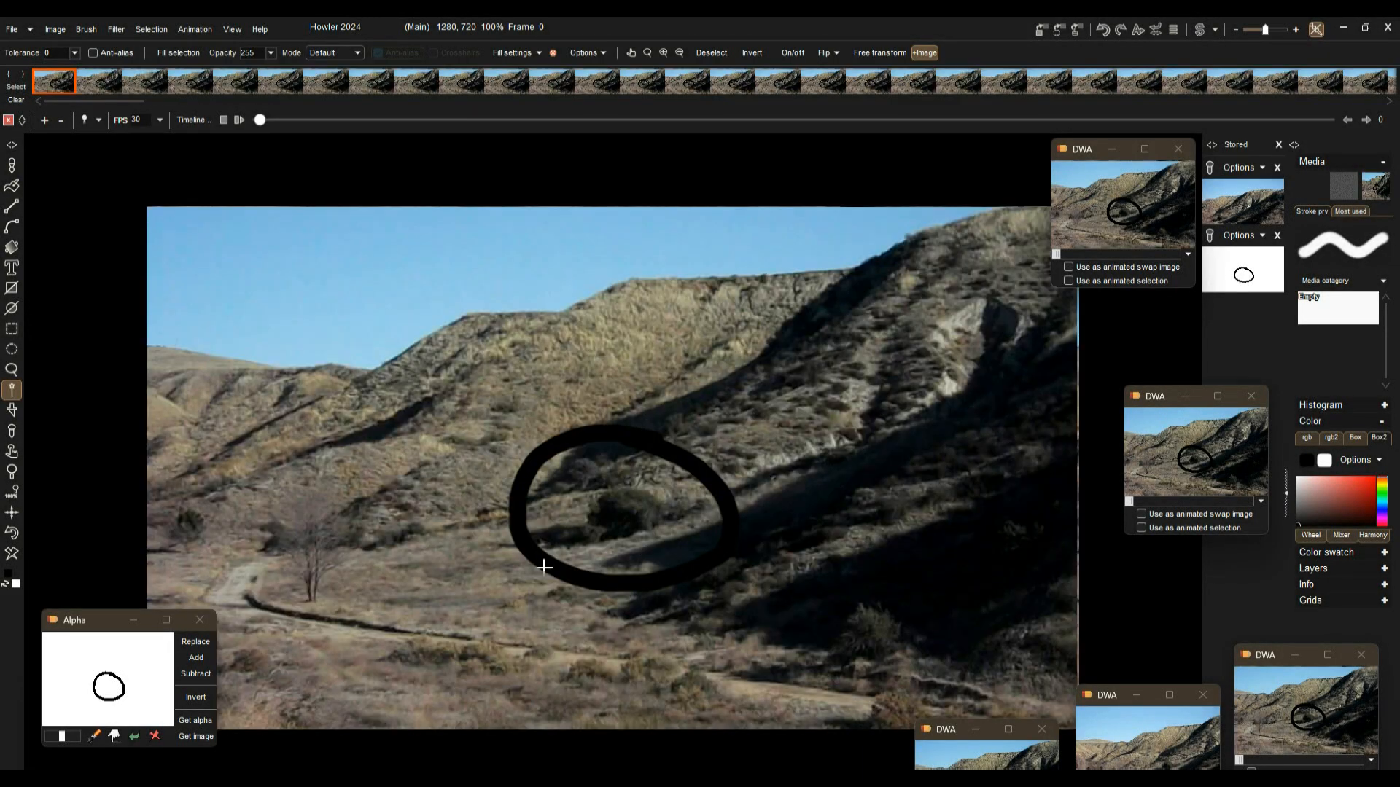
click(240, 120)
Step: Open the animated Motion prediction module filter to review its options, then close it without applying
click(114, 30)
mouse_move(135, 264)
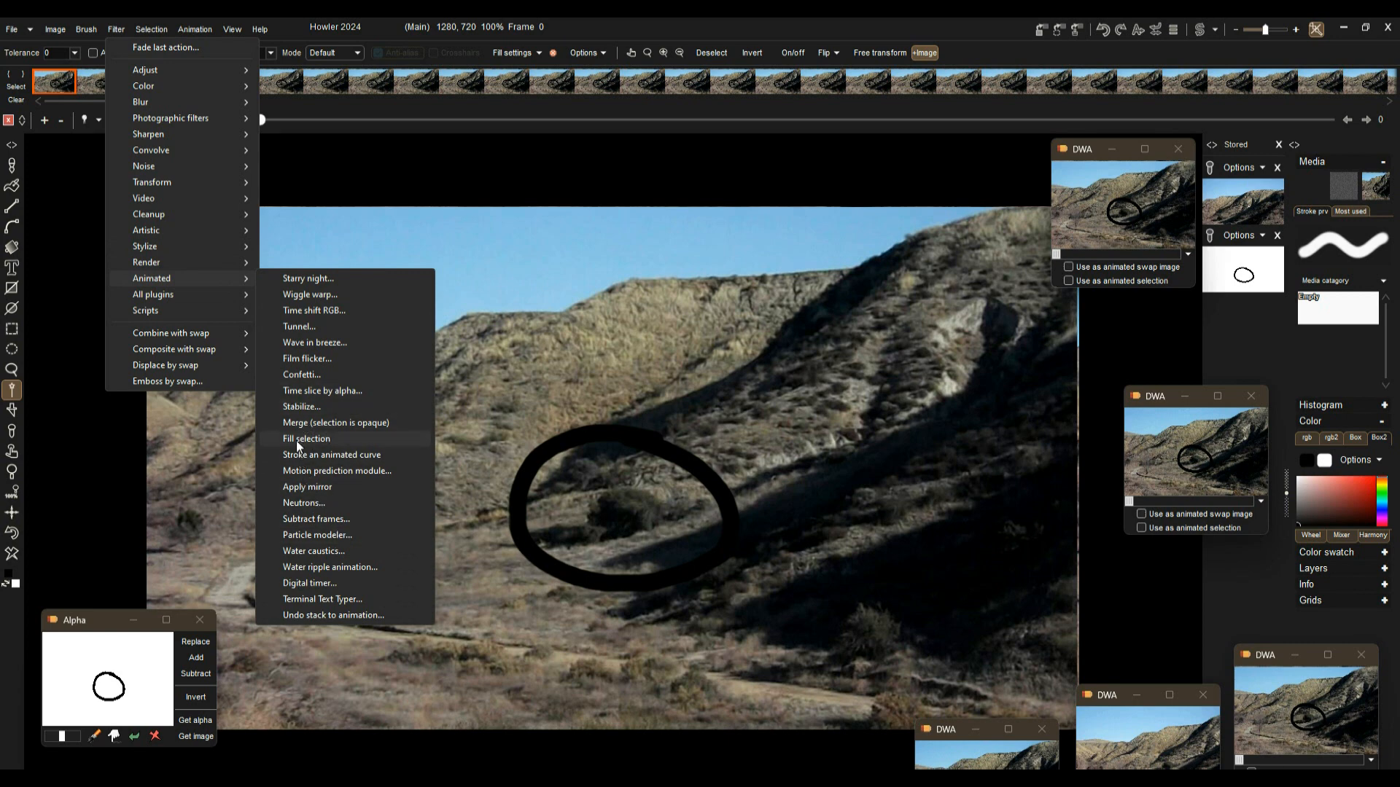
click(335, 472)
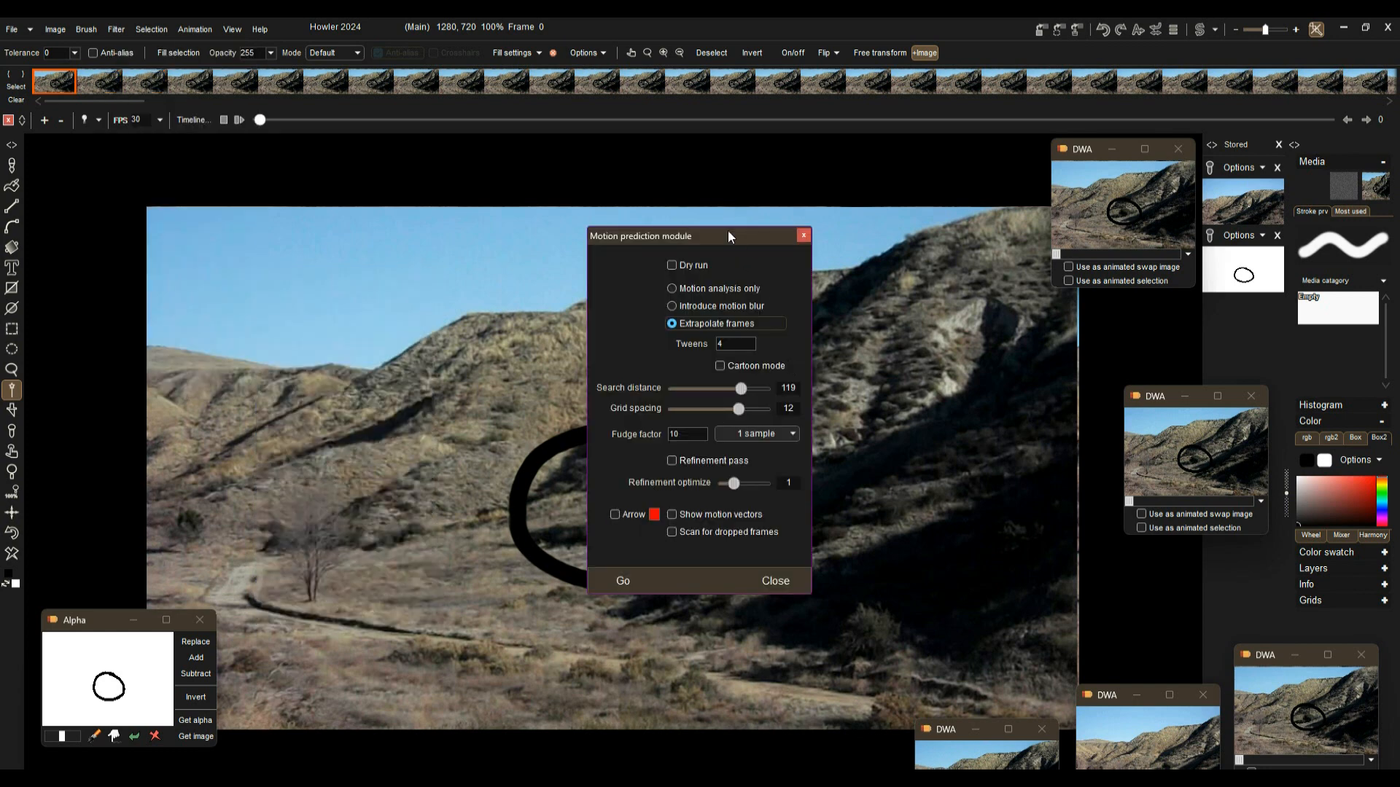
drag(726, 237, 344, 238)
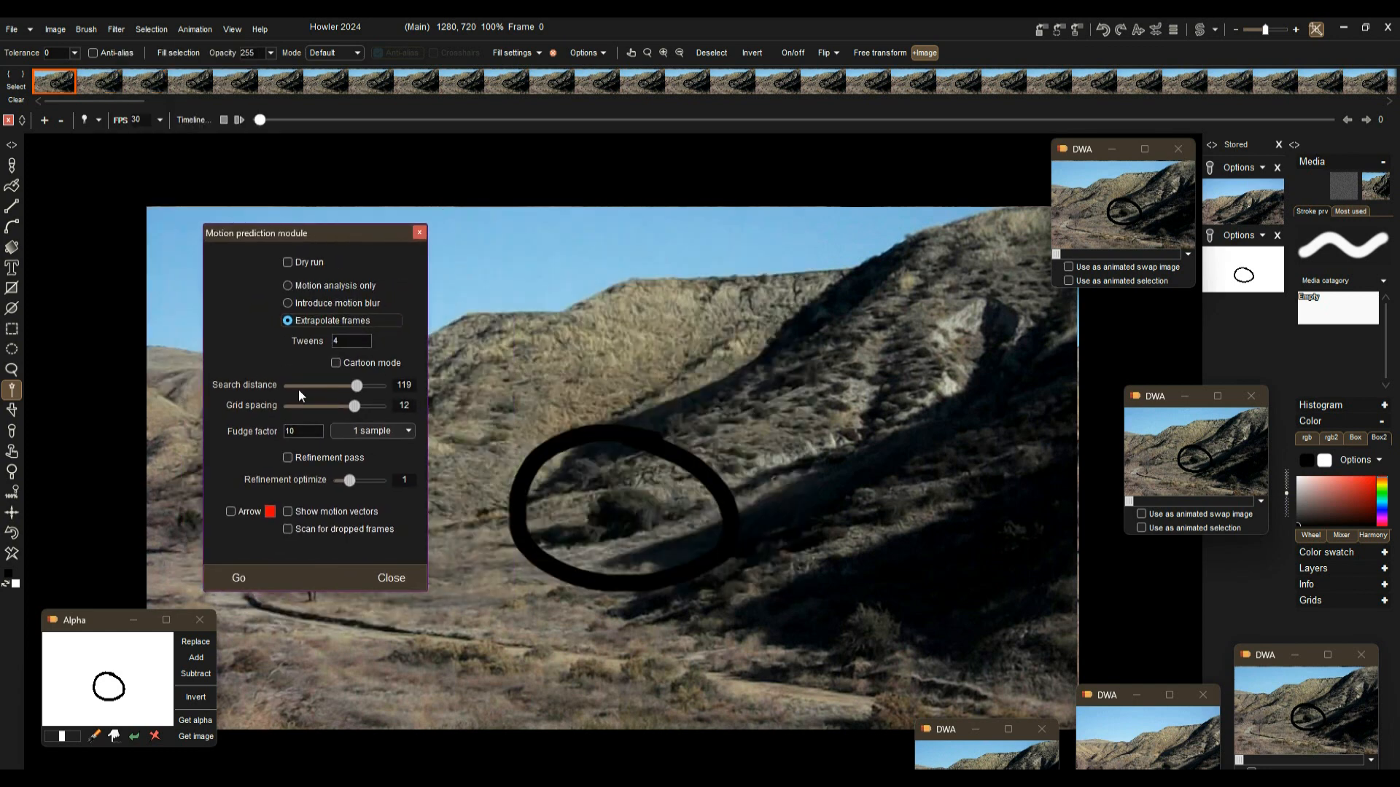
click(382, 576)
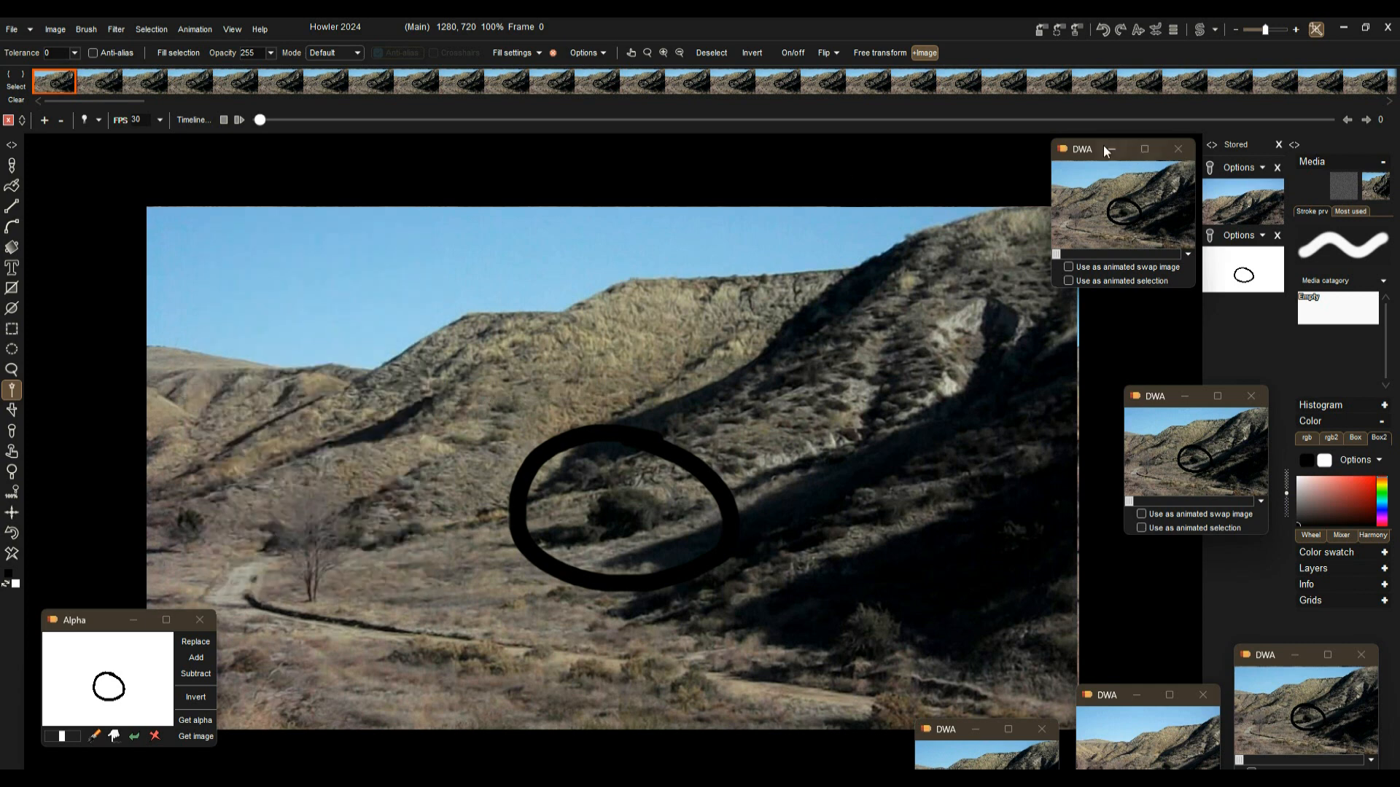
Step: Reposition the upper DWA window and restore the animation stored in the lower-middle DWA window
drag(1086, 150, 1078, 204)
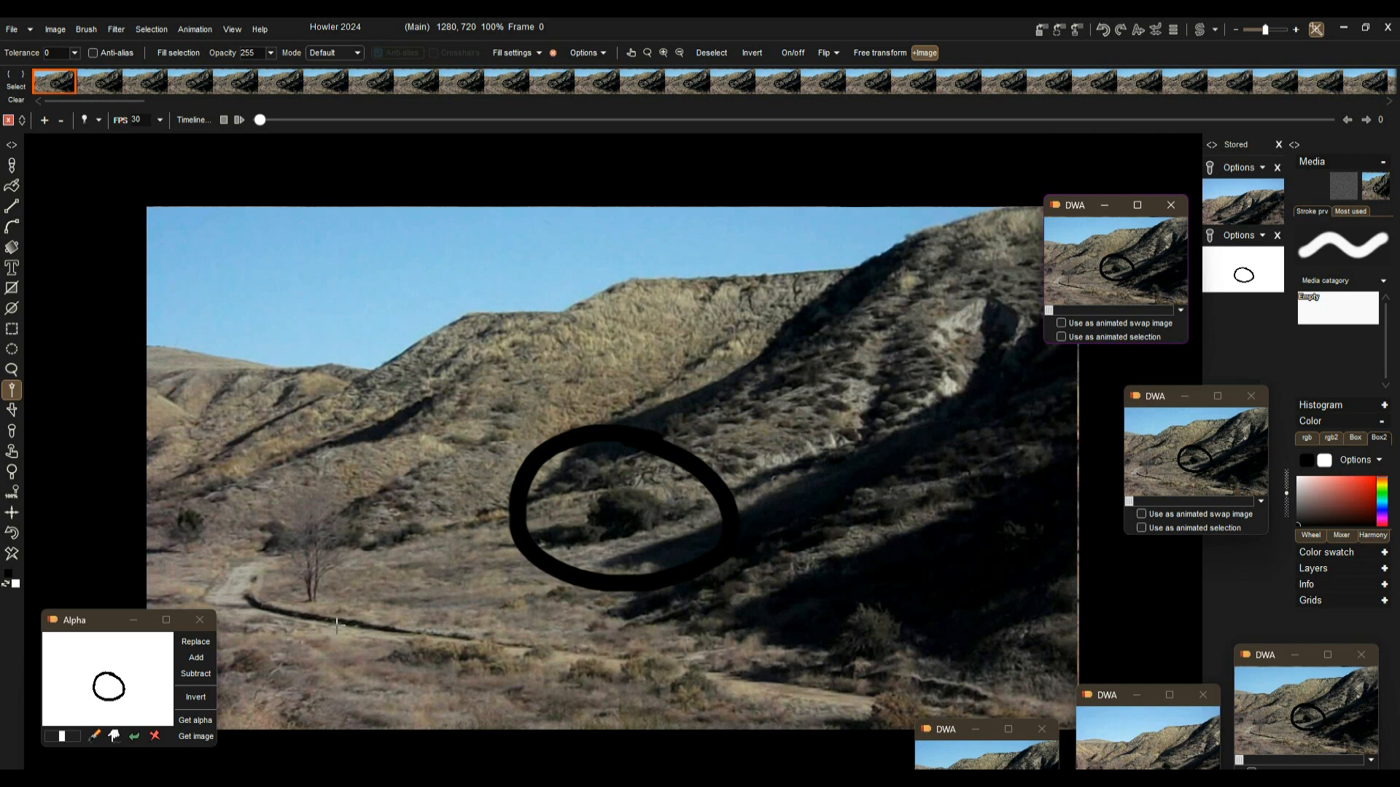
click(1158, 749)
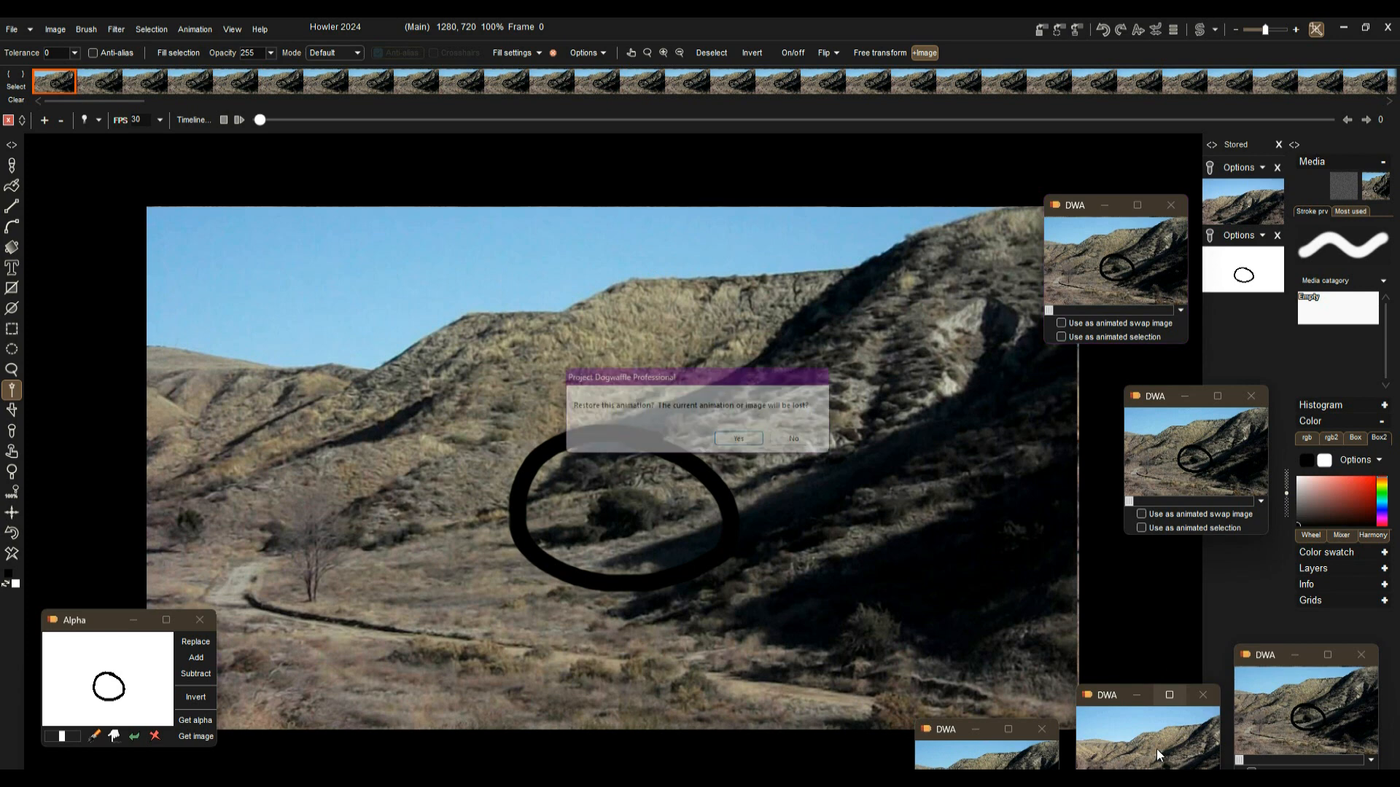
click(747, 444)
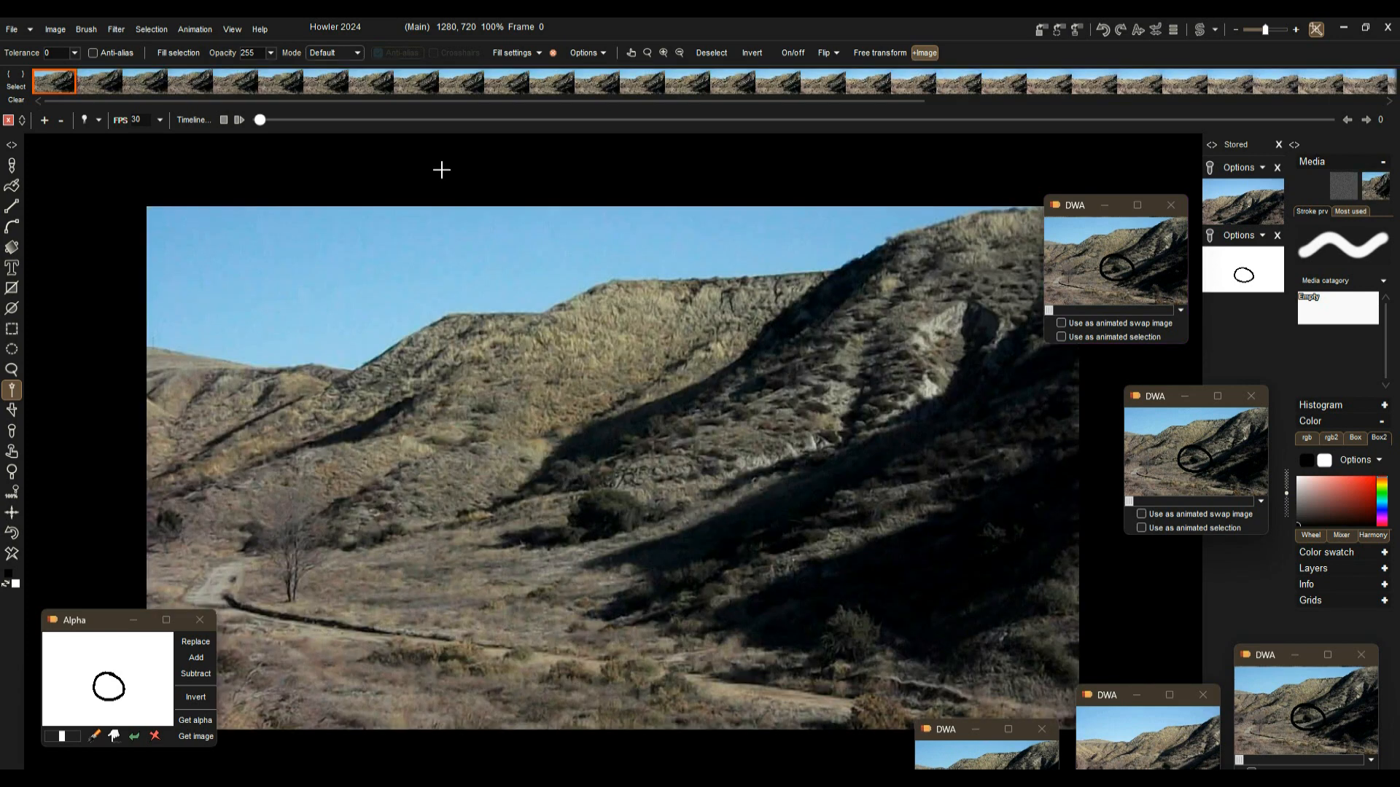
Step: Scrub through the restored animation's frames along the timeline and the frame strip
mouse_move(260, 121)
mouse_down()
mouse_move(495, 121)
mouse_move(257, 124)
mouse_up()
click(241, 120)
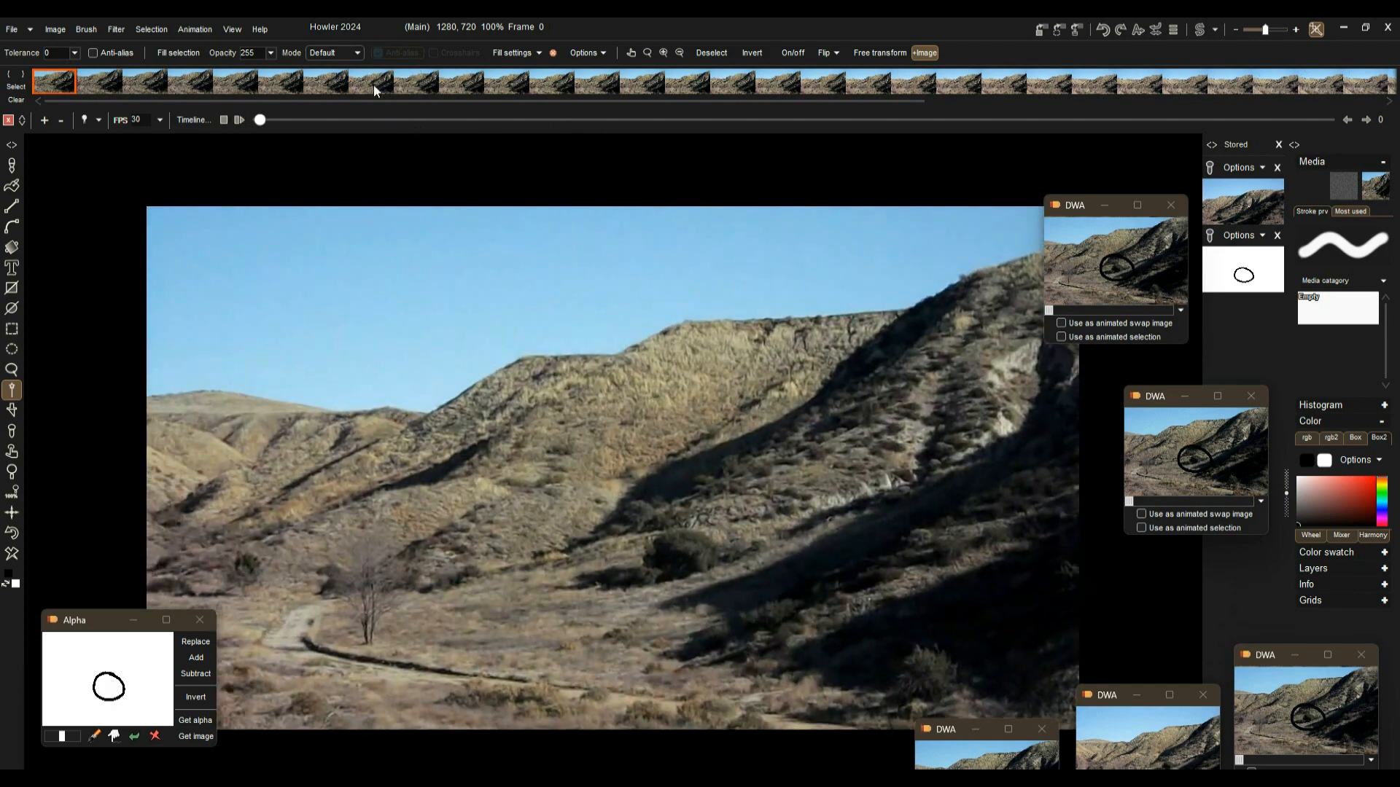
drag(300, 118, 1383, 121)
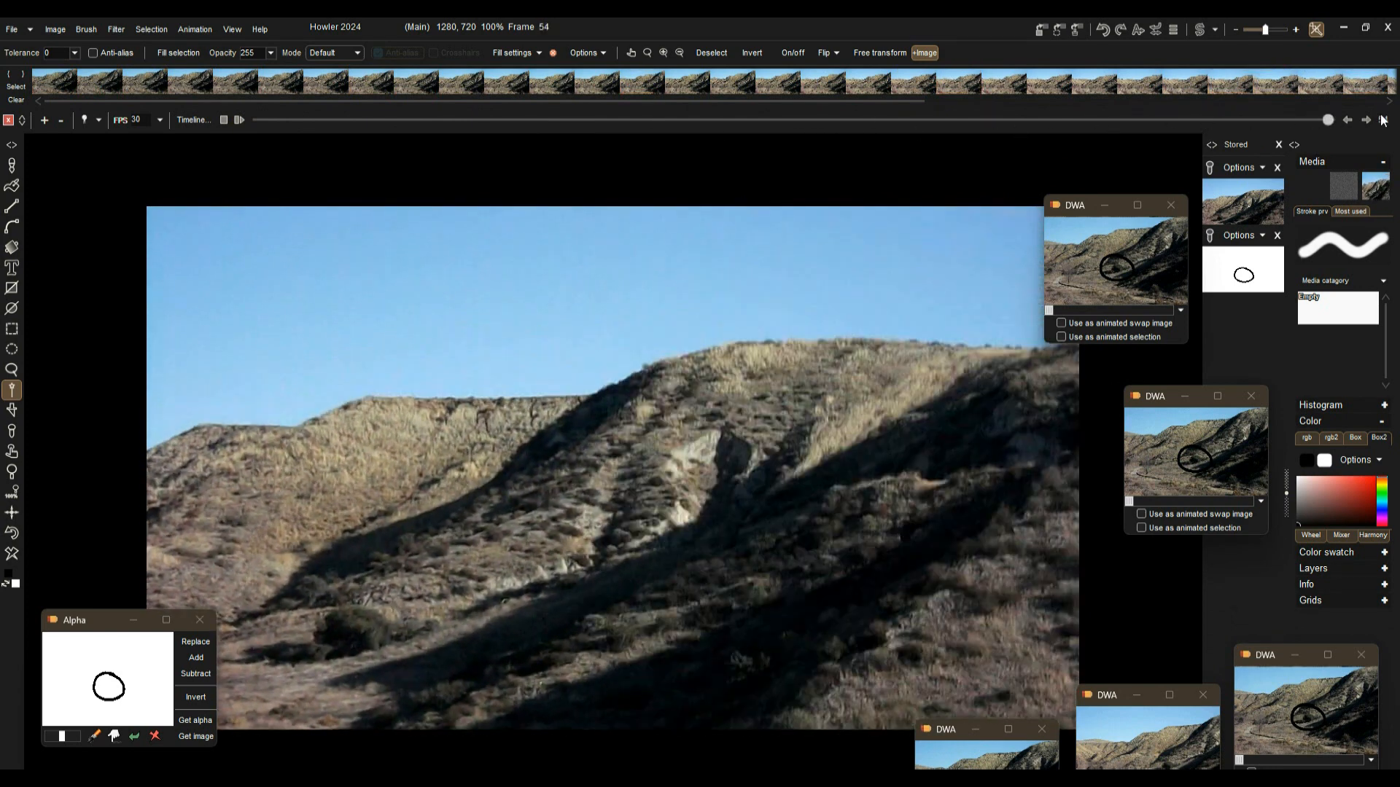
click(1345, 100)
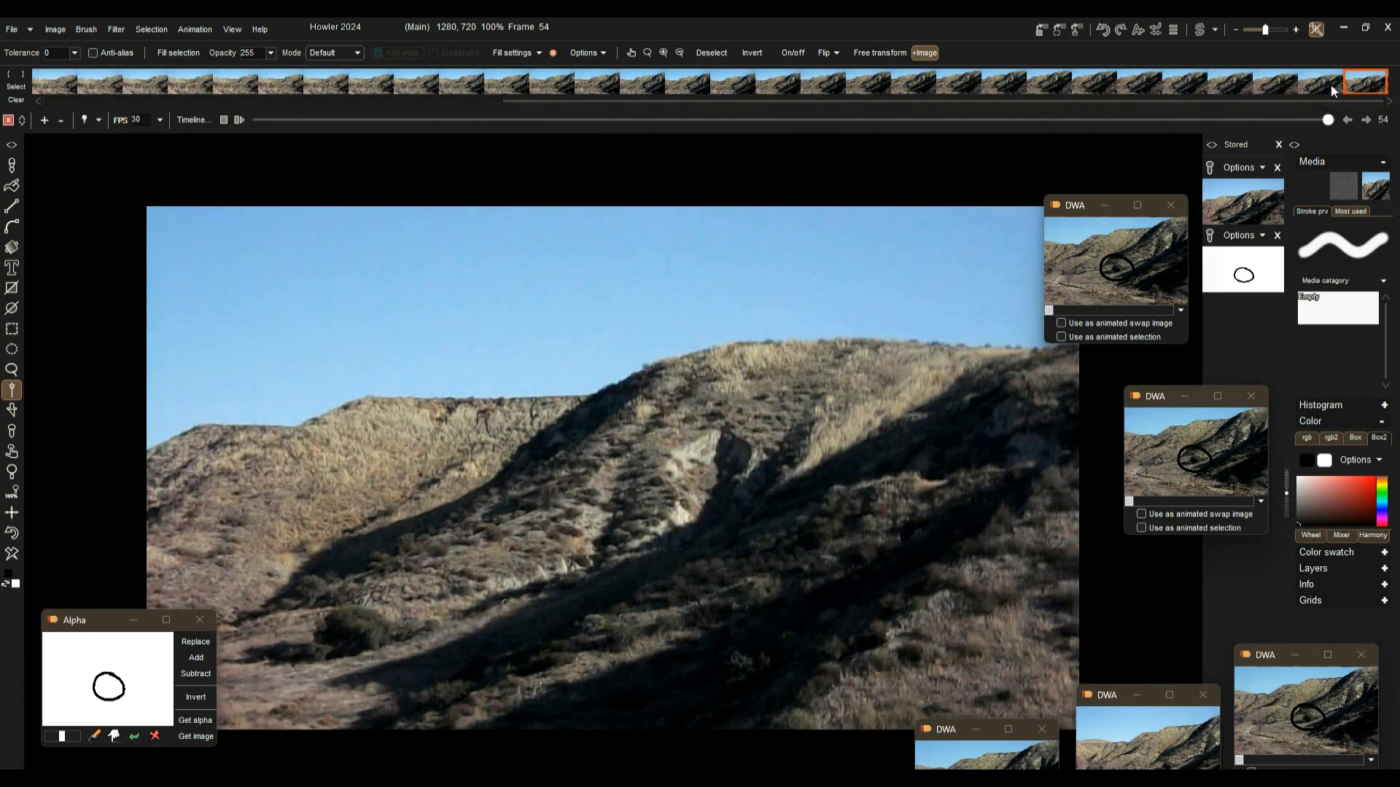
click(1331, 84)
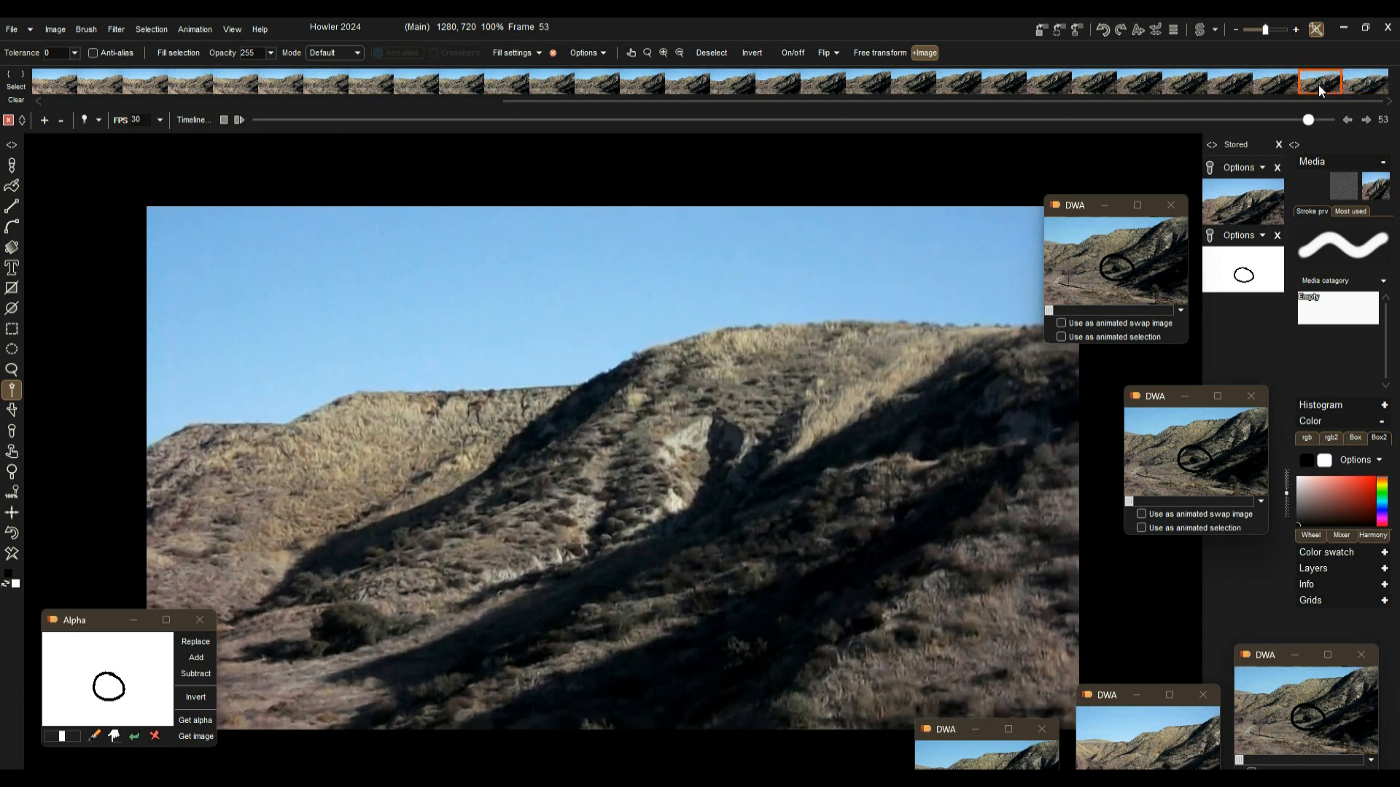
drag(1319, 84, 523, 76)
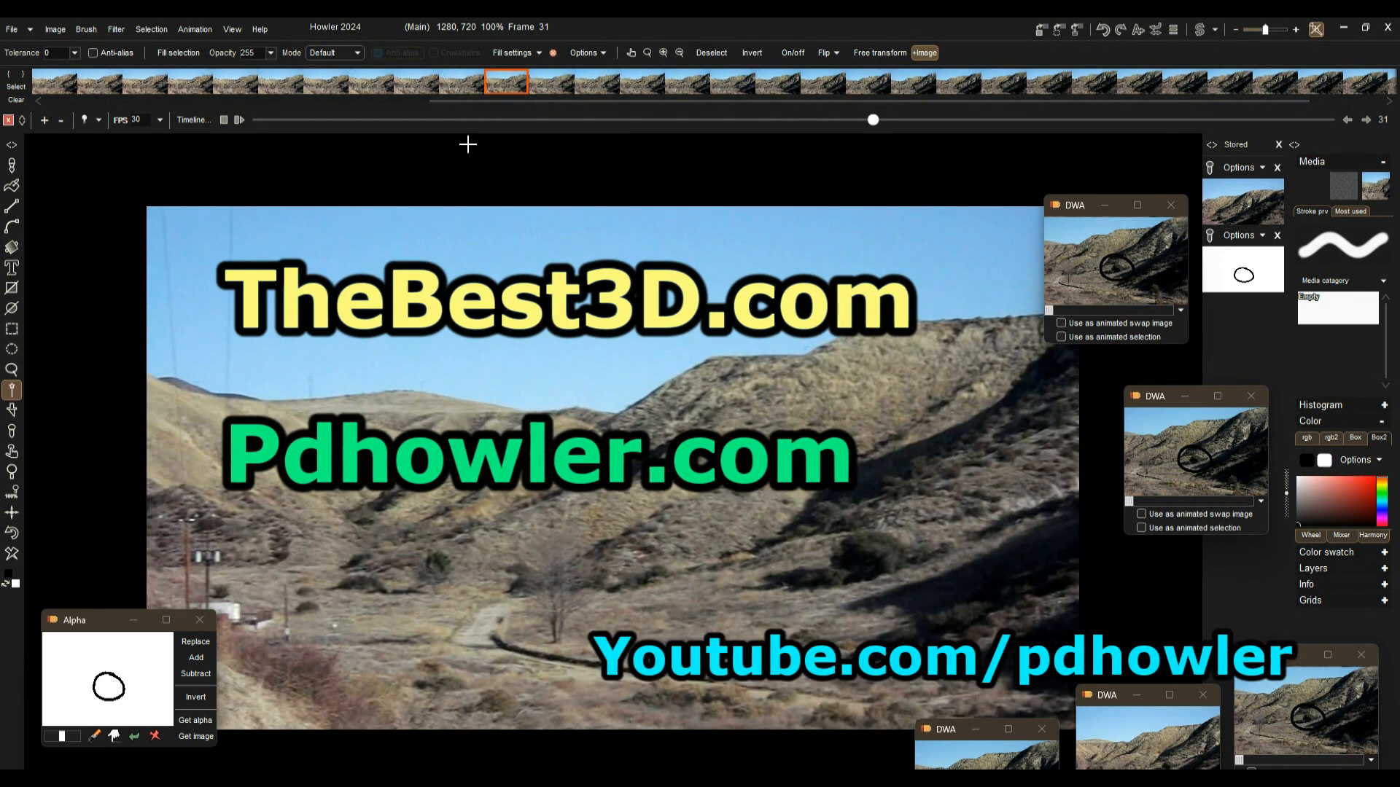